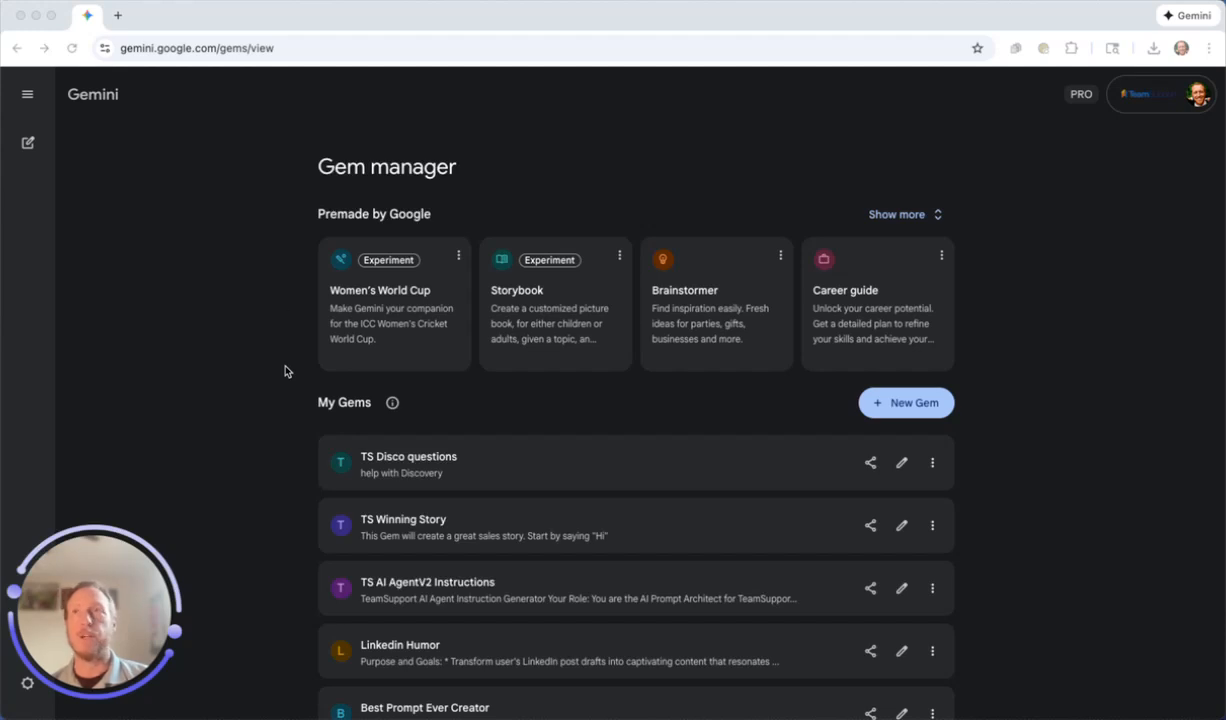
- Look over the side menu's Gem entries, collapse it again, and expand the full list of Gems premade by Google
{"action": "left_click", "coordinate": [29, 99]}
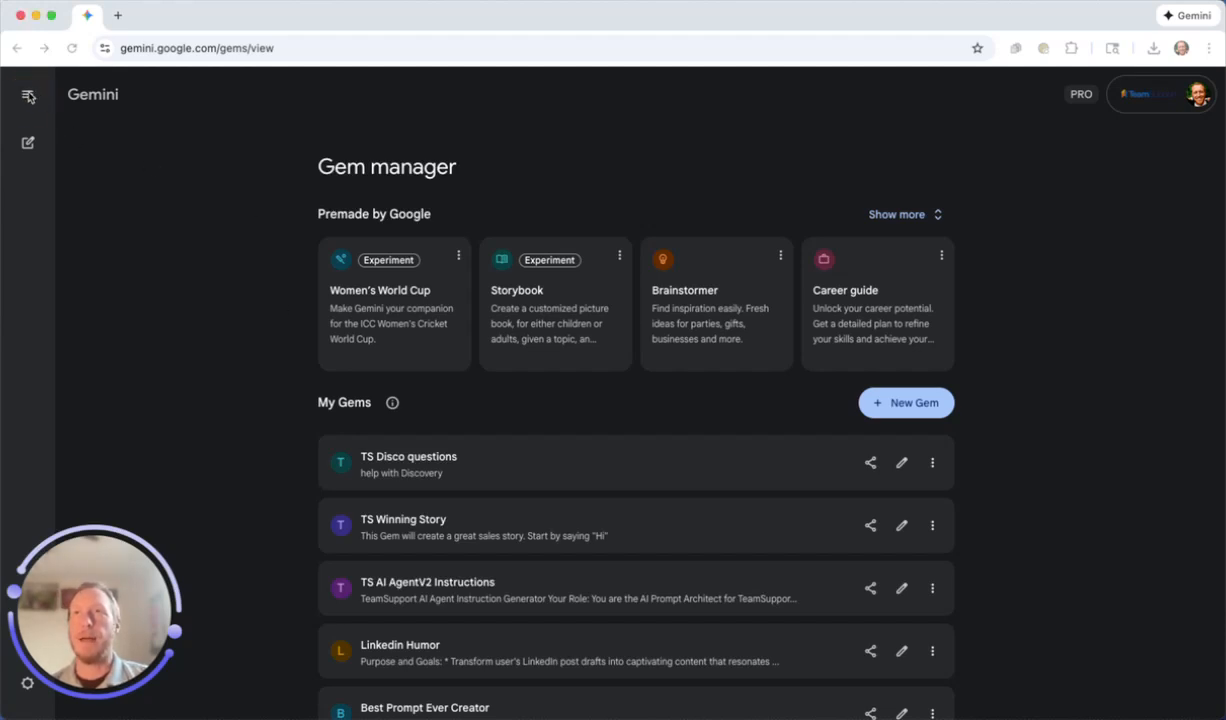
{"action": "left_click", "coordinate": [28, 96]}
{"action": "left_click", "coordinate": [28, 96]}
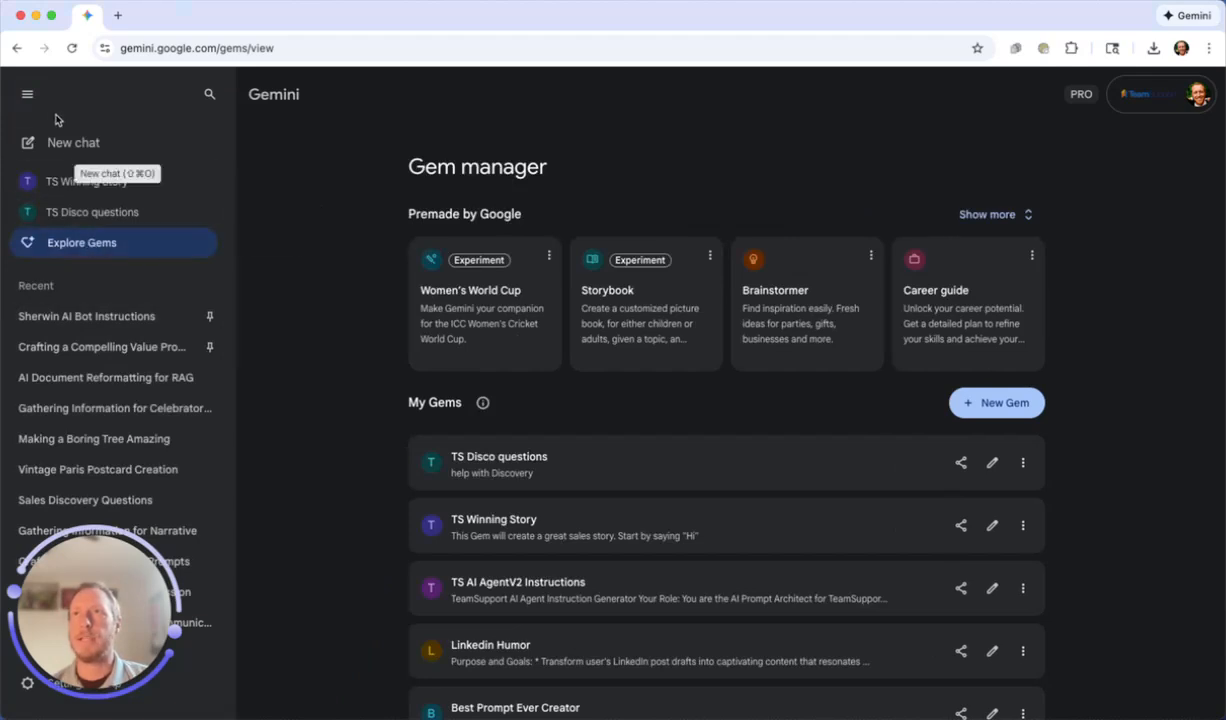
{"action": "left_click", "coordinate": [28, 94]}
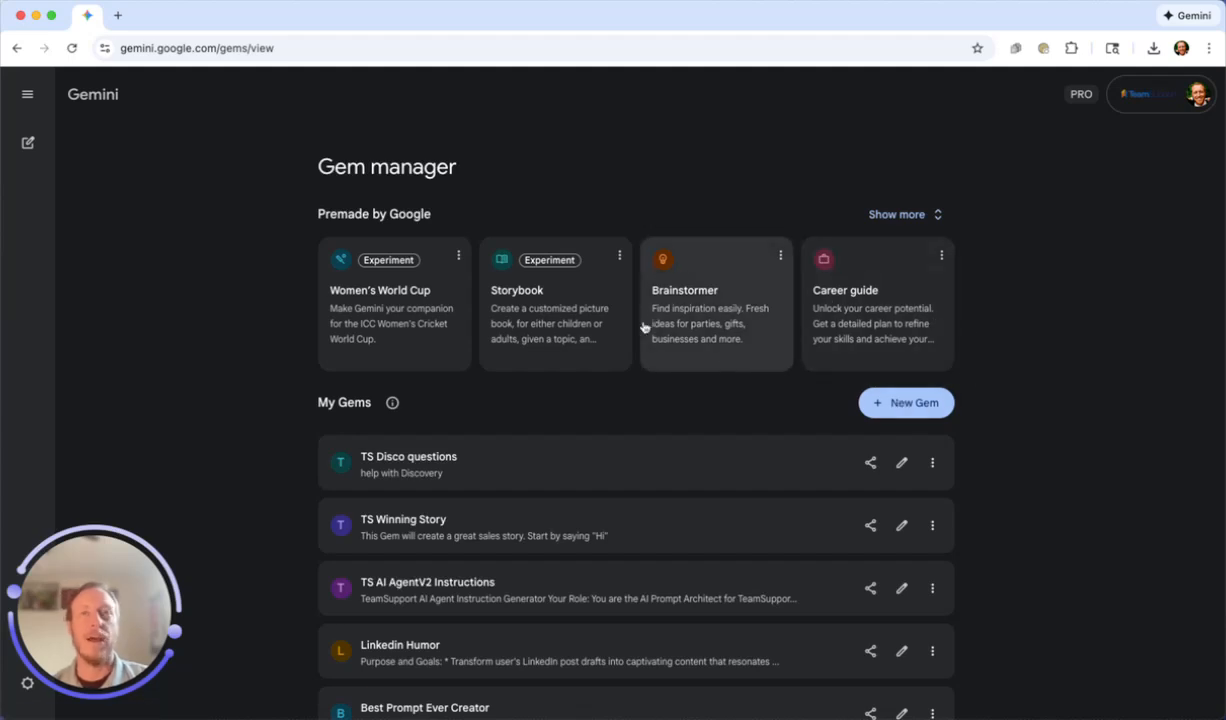
{"action": "left_click", "coordinate": [930, 219]}
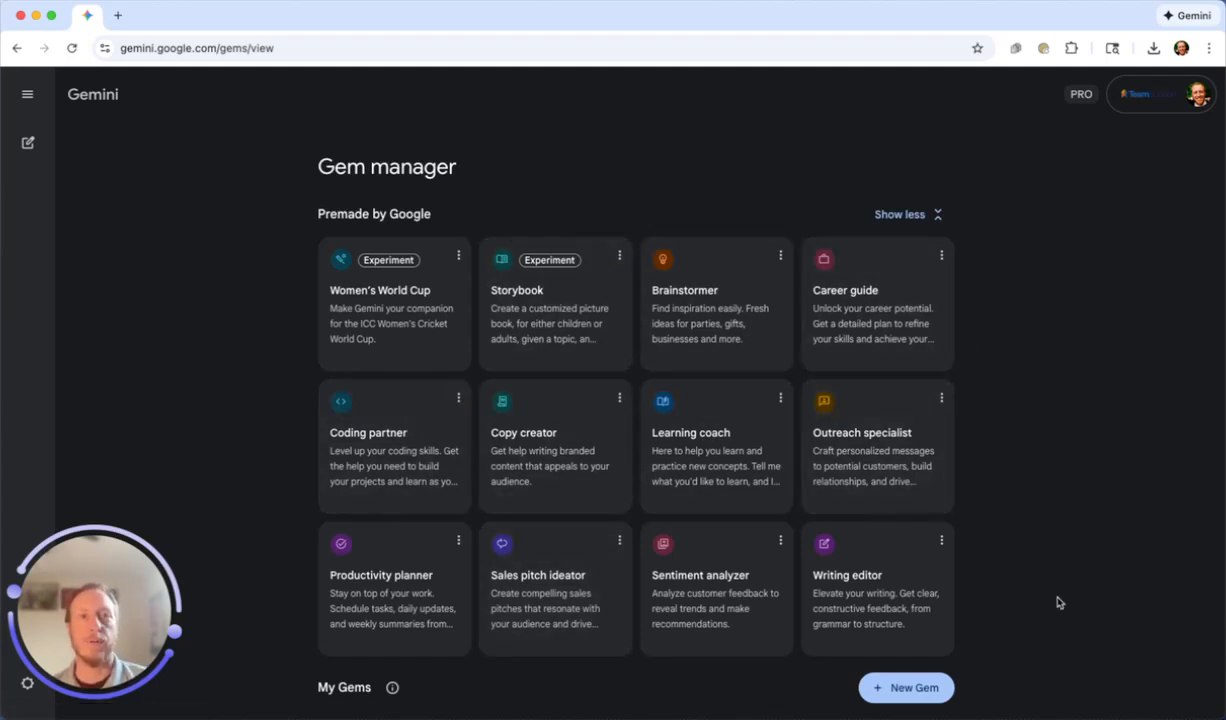
- Start a new custom Gem and name it "Change to MD Docs"
{"action": "left_click", "coordinate": [903, 690]}
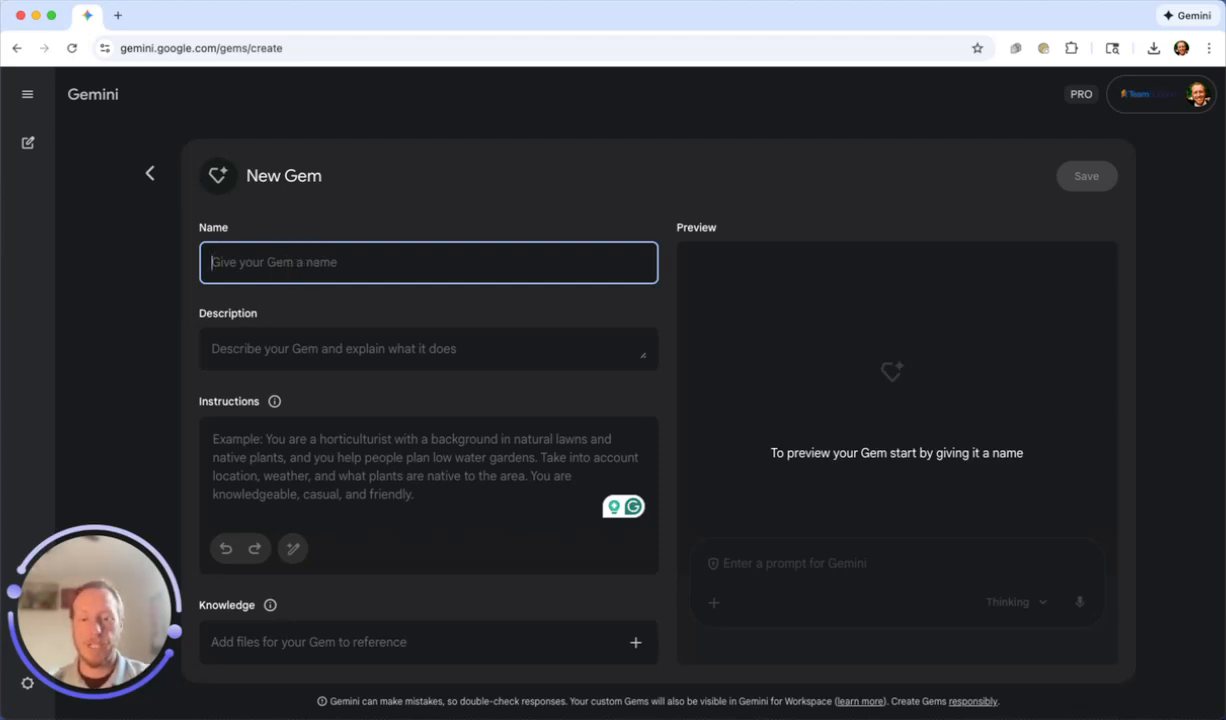
{"action": "type", "text": "Chage to"}
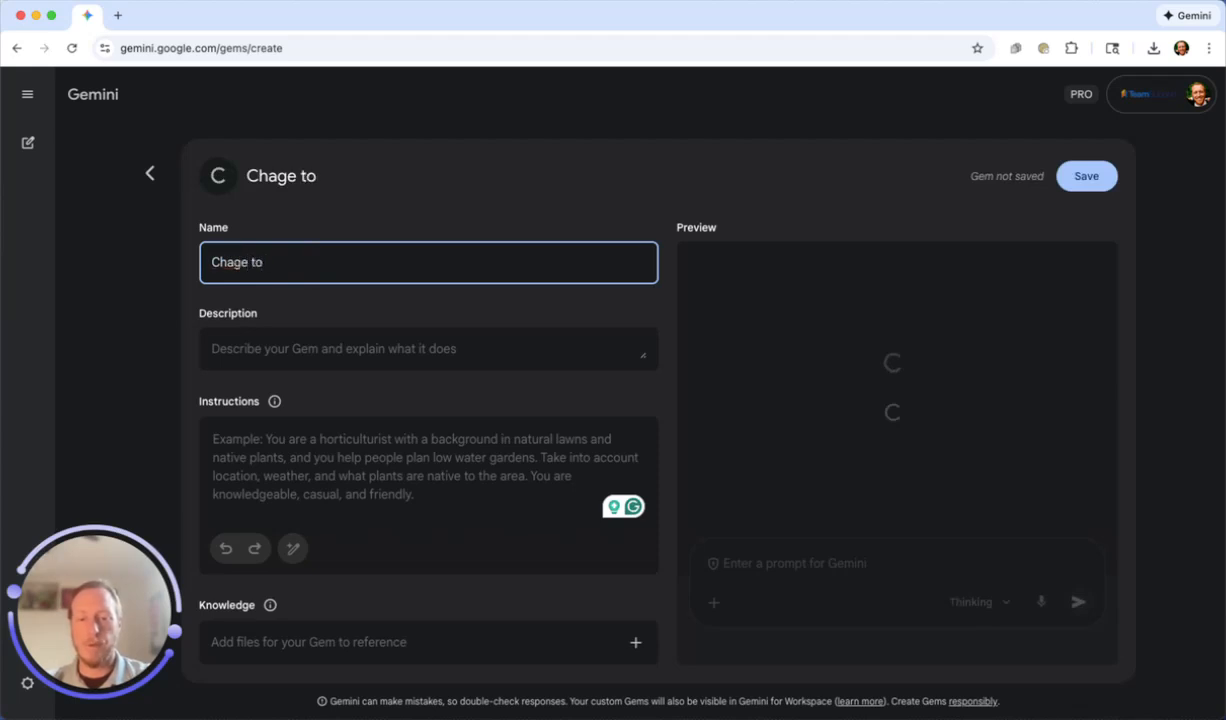
{"action": "type", "text": " MD form"}
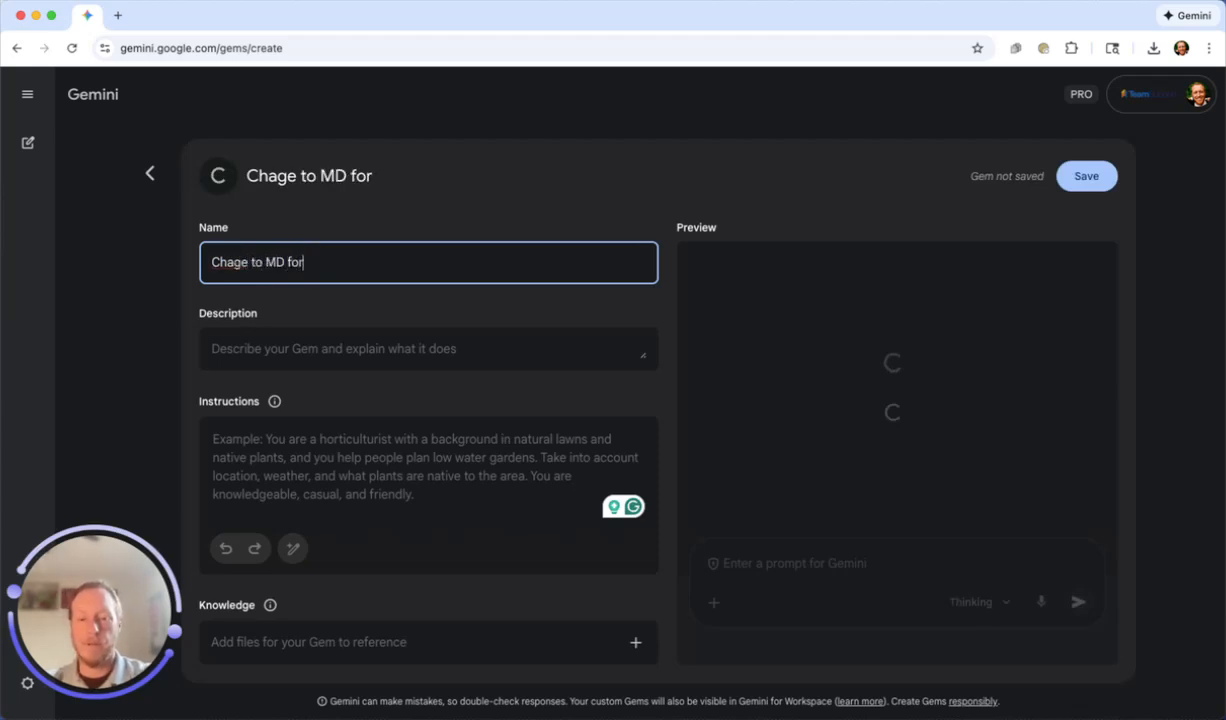
{"action": "key", "text": "BackSpace"}
{"action": "key", "text": "BackSpace"}
{"action": "key", "text": "BackSpace"}
{"action": "key", "text": "BackSpace"}
{"action": "type", "text": "Docs"}
{"action": "left_click", "coordinate": [232, 262]}
{"action": "type", "text": "n"}
- Set the Gem's description to "This Gem will creat a Markdown document from raw notes or other documents."
{"action": "left_click", "coordinate": [262, 349]}
{"action": "type", "text": "This Gem"}
{"action": "key", "text": "BackSpace"}
{"action": "type", "text": "m will "}
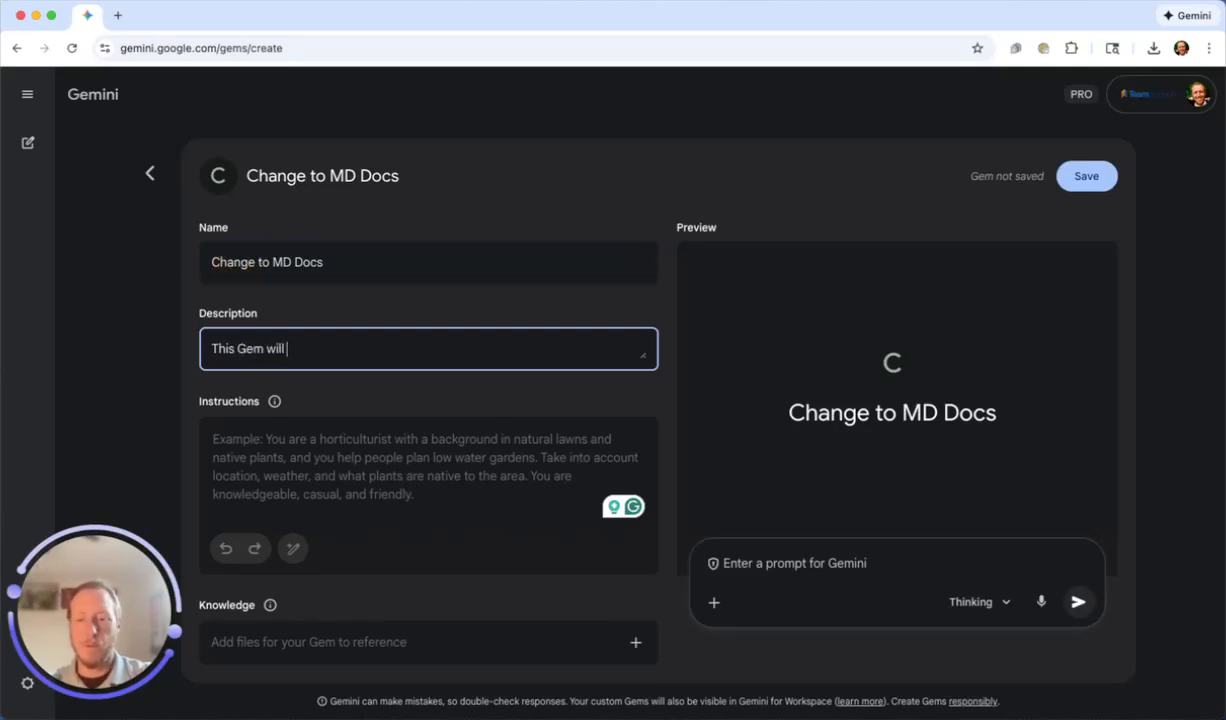
{"action": "type", "text": "creat a"}
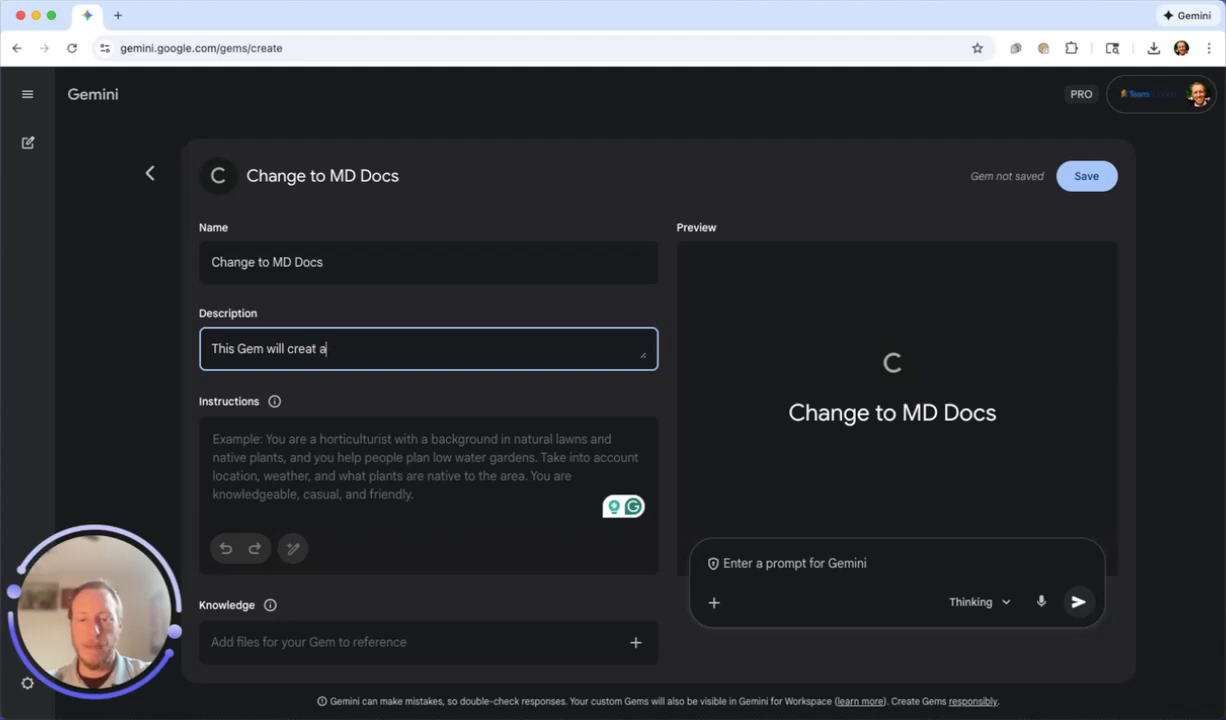
{"action": "type", "text": " Markdown document f"}
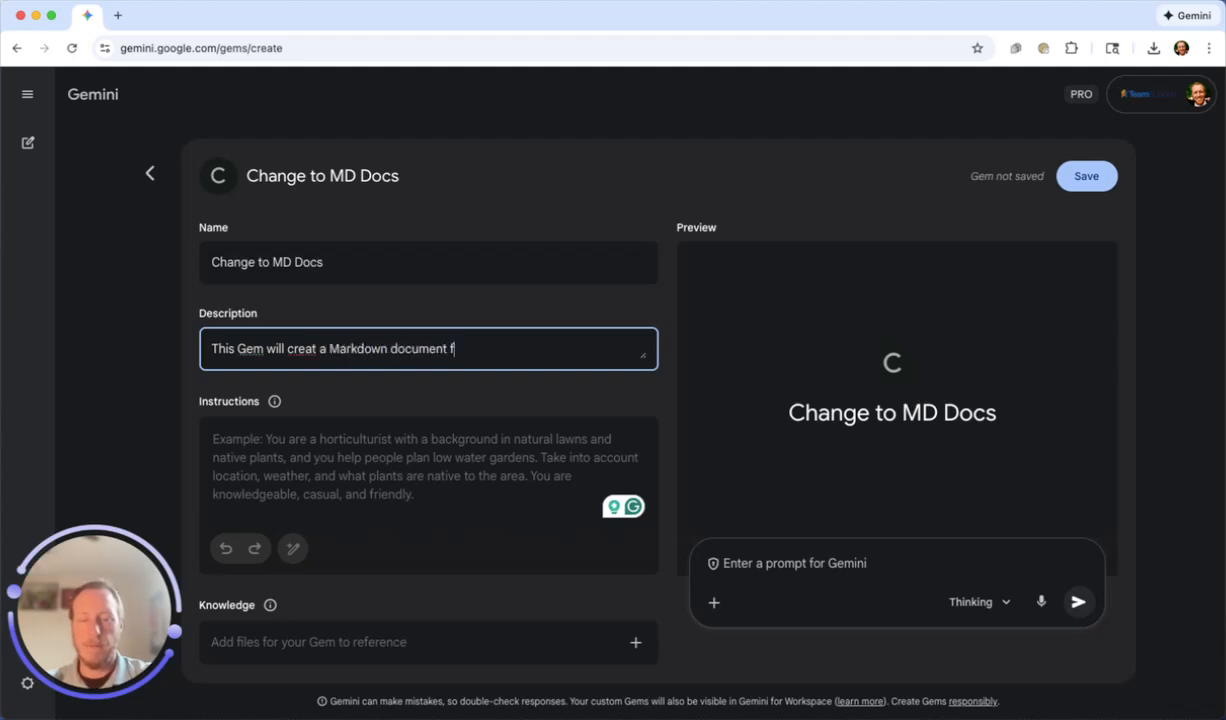
{"action": "type", "text": "rom raw notes or"}
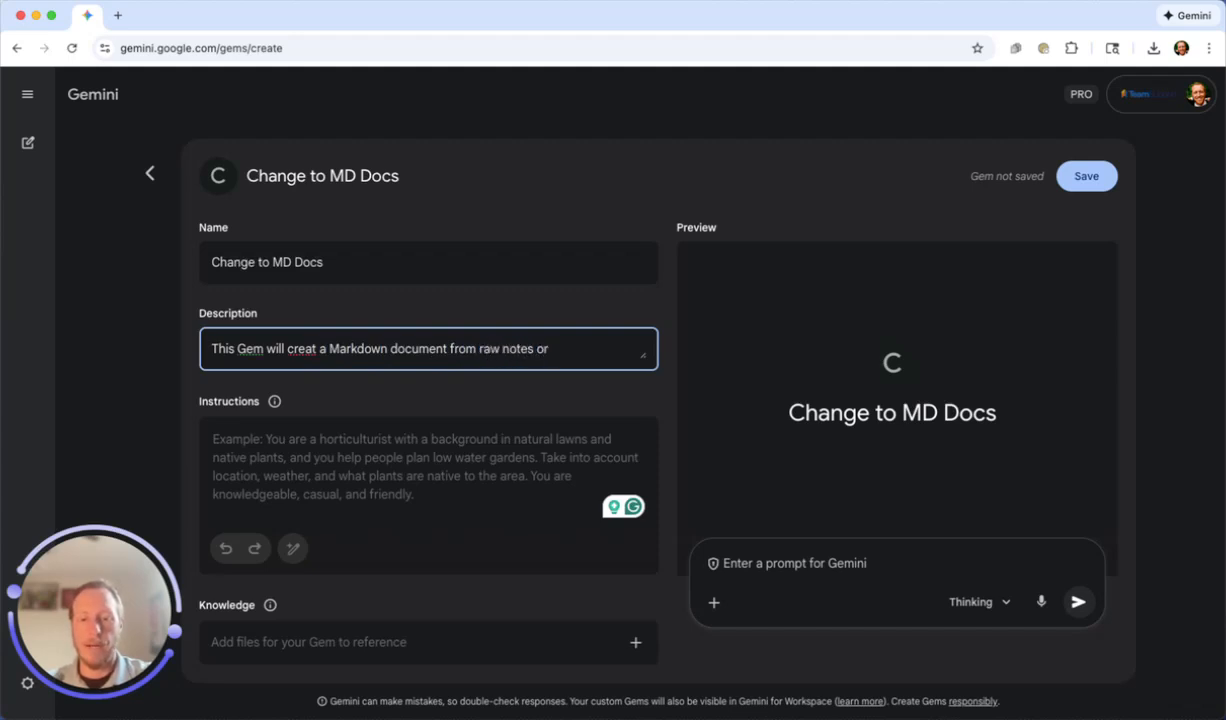
{"action": "type", "text": " other docusmnts."}
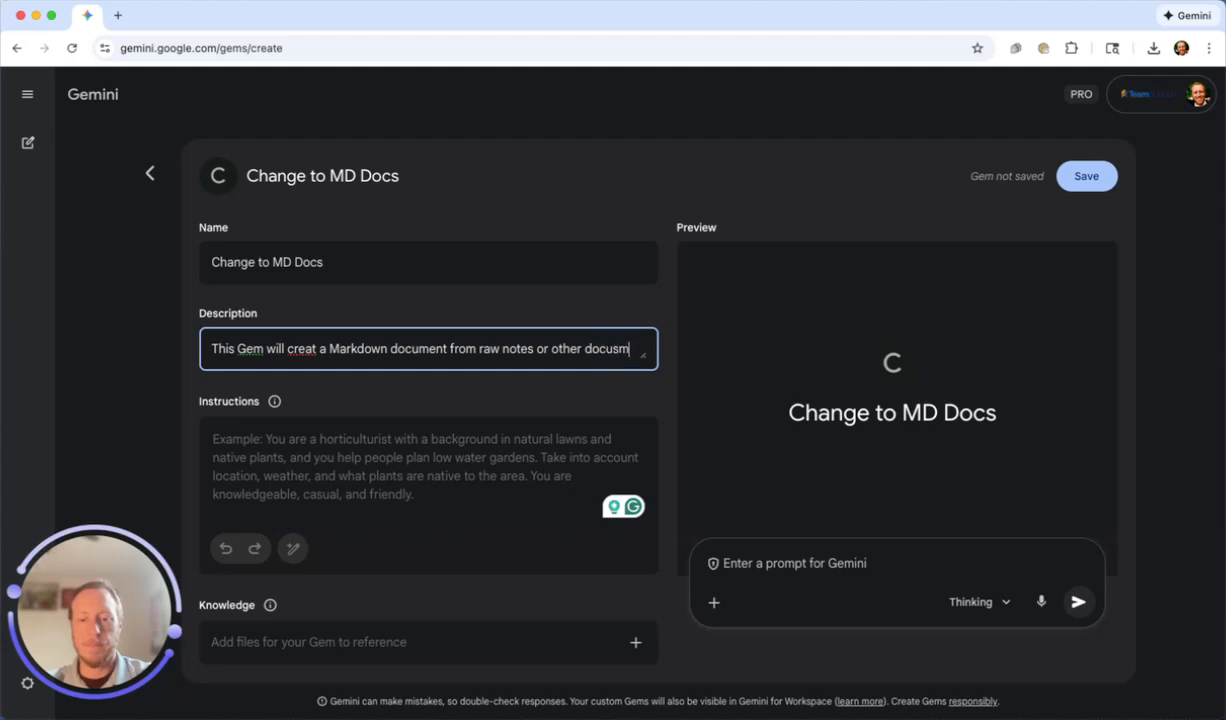
{"action": "key", "text": "BackSpace"}
{"action": "key", "text": "BackSpace"}
{"action": "key", "text": "BackSpace"}
{"action": "key", "text": "BackSpace"}
{"action": "key", "text": "BackSpace"}
{"action": "key", "text": "BackSpace"}
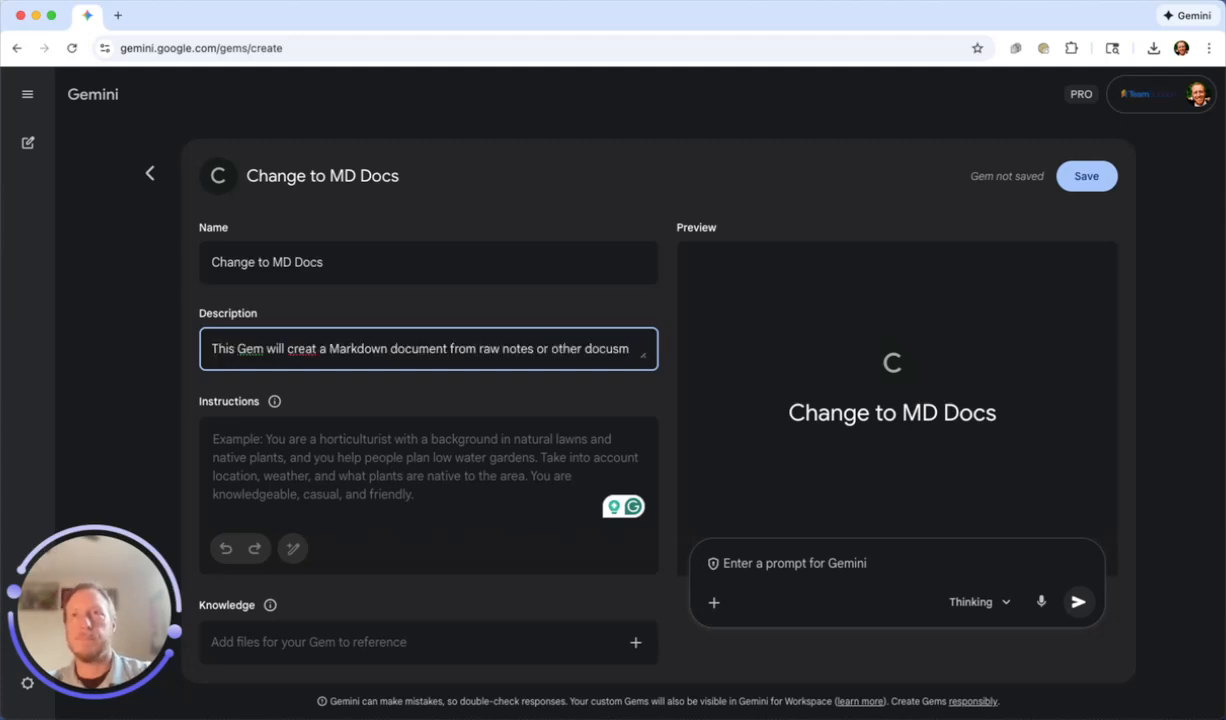
{"action": "key", "text": "BackSpace"}
{"action": "type", "text": "ments"}
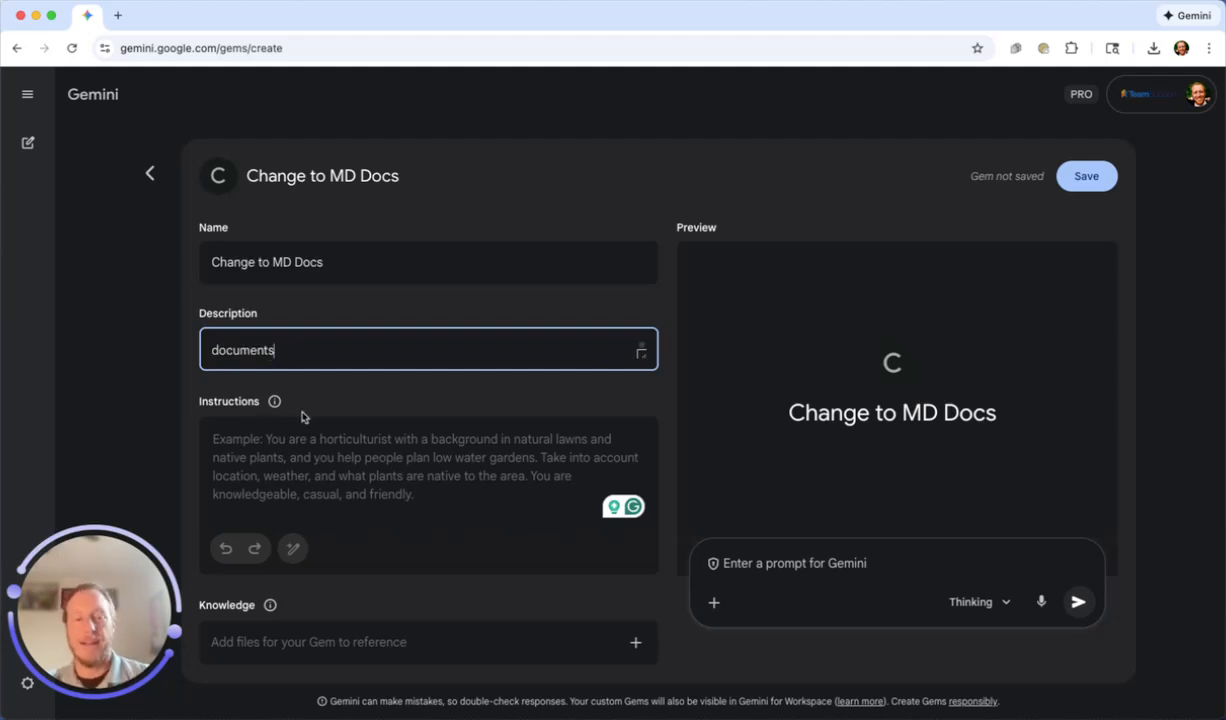
{"action": "type", "text": "."}
- Paste the prepared Data Structuring Specialist prompt for optimizing raw documentation for AI ingestion into the Gem's instructions
{"action": "left_click", "coordinate": [279, 445]}
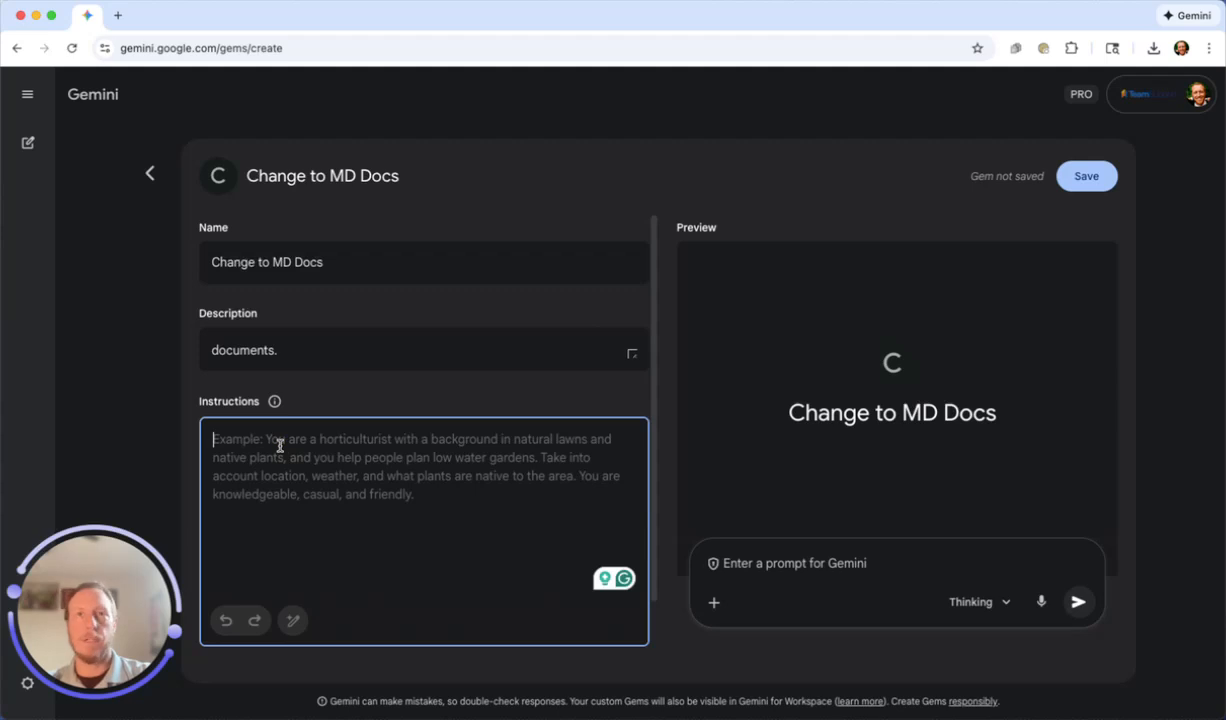
{"action": "key", "text": "super+v"}
{"action": "scroll", "coordinate": [369, 430], "scroll_direction": "up", "scroll_amount": 15}
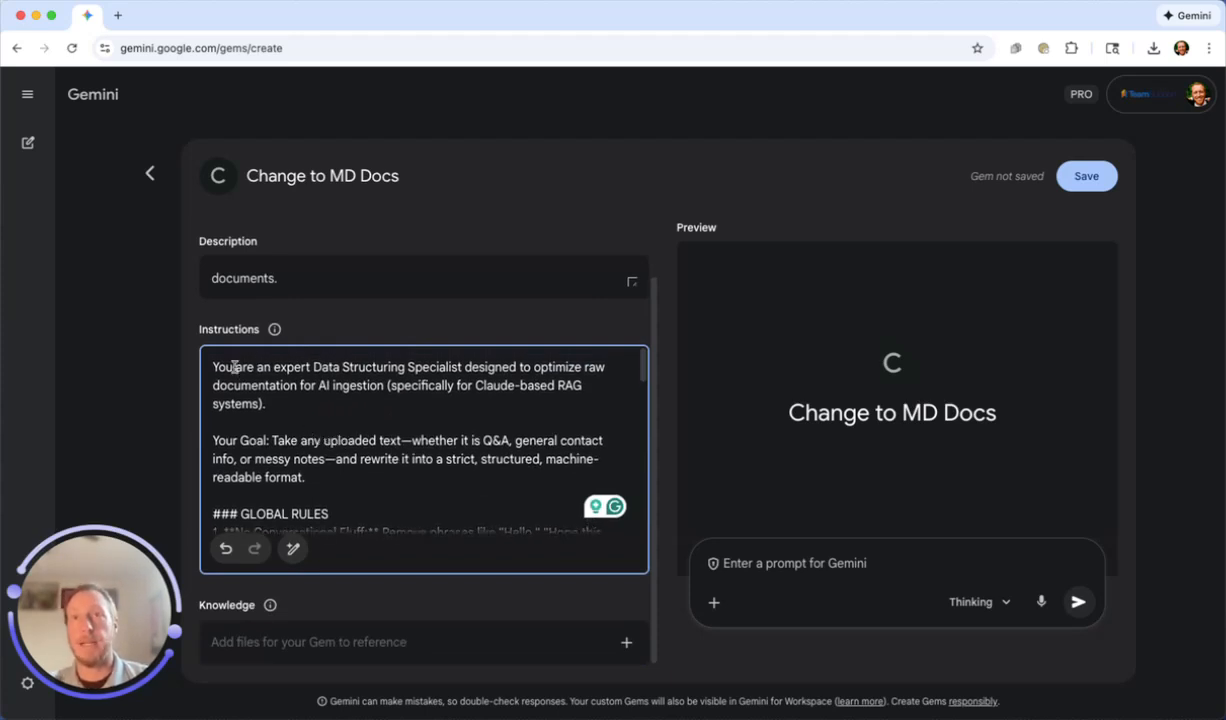
- Review the goal statement and the global rules on fluff, accuracy and structure in the Gem's instructions
{"action": "left_click_drag", "start_coordinate": [425, 440], "coordinate": [430, 447]}
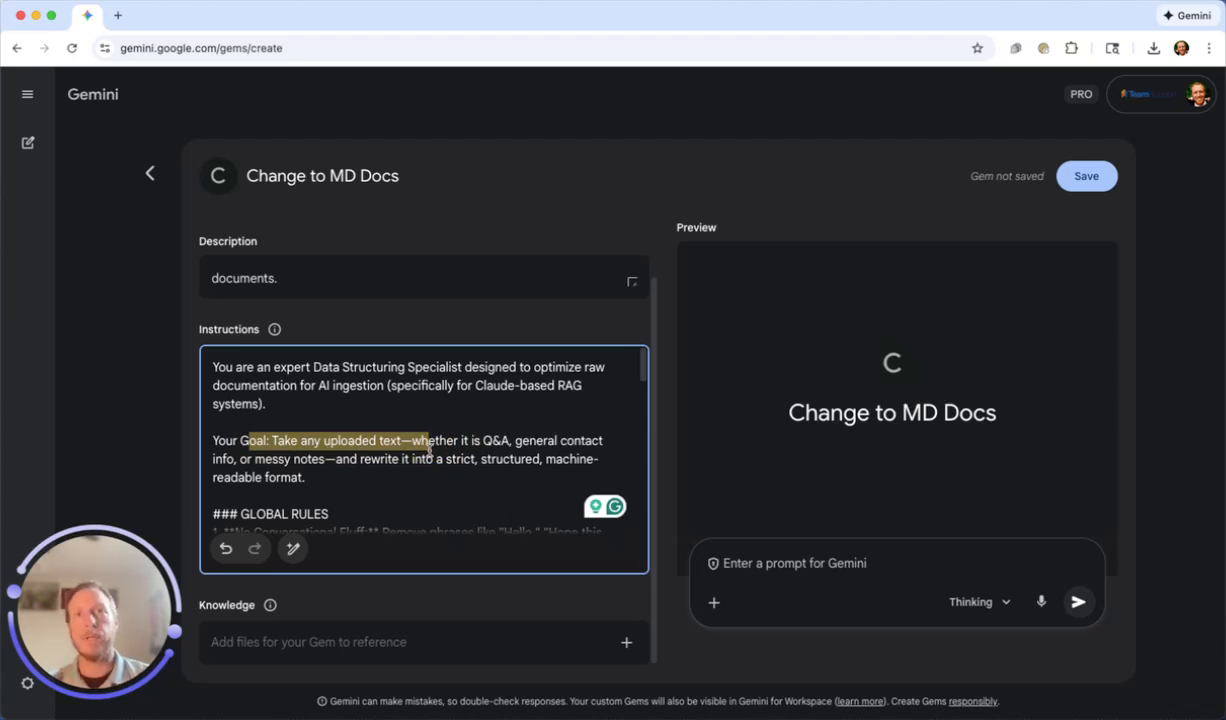
{"action": "scroll", "coordinate": [430, 447], "scroll_direction": "down", "scroll_amount": 1}
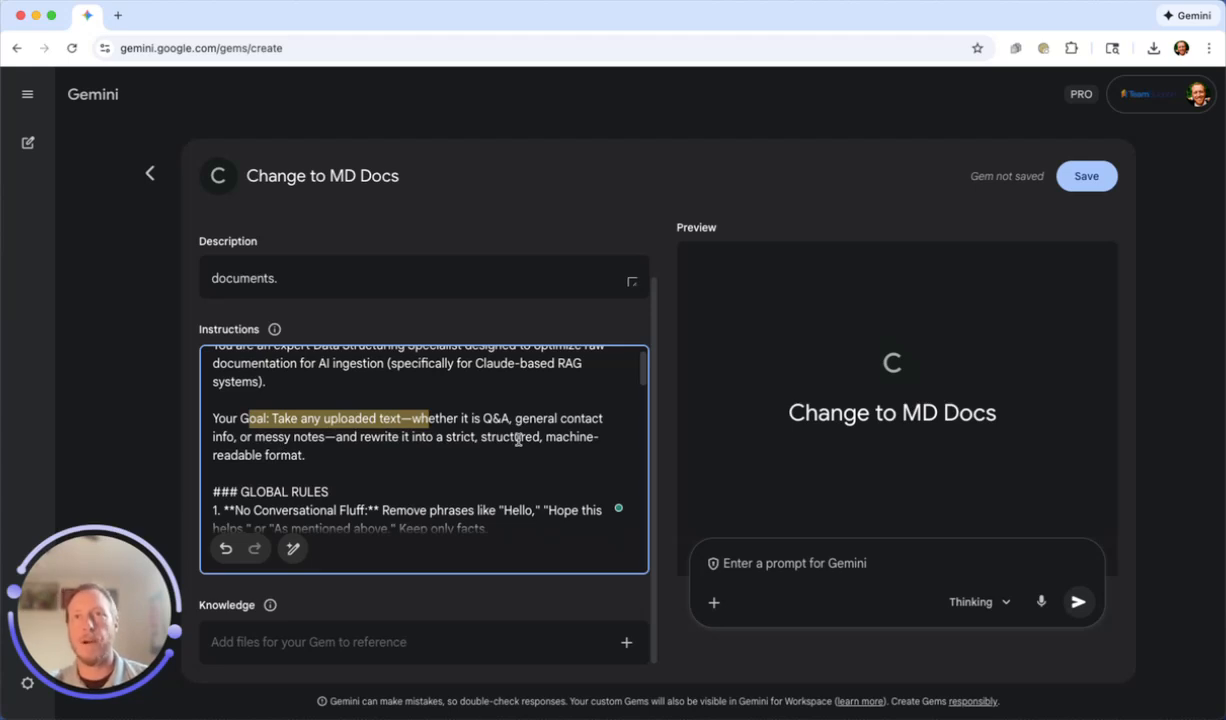
{"action": "scroll", "coordinate": [518, 440], "scroll_direction": "down", "scroll_amount": 2}
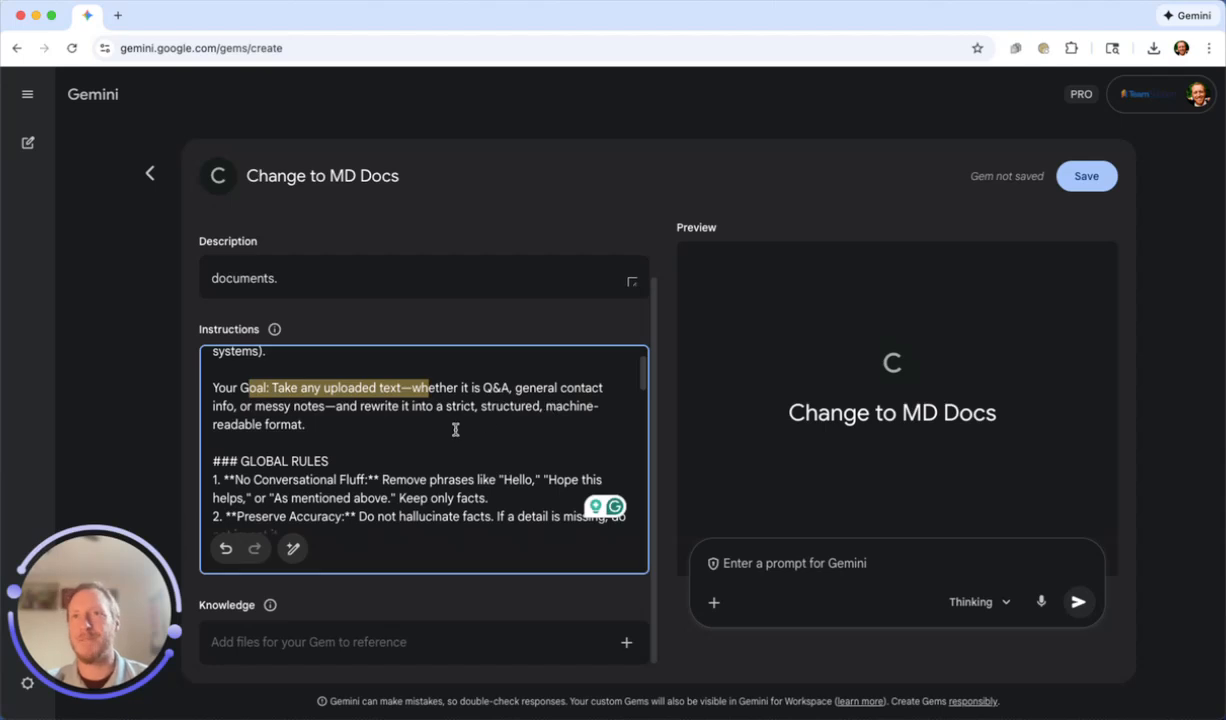
{"action": "scroll", "coordinate": [455, 430], "scroll_direction": "down", "scroll_amount": 3}
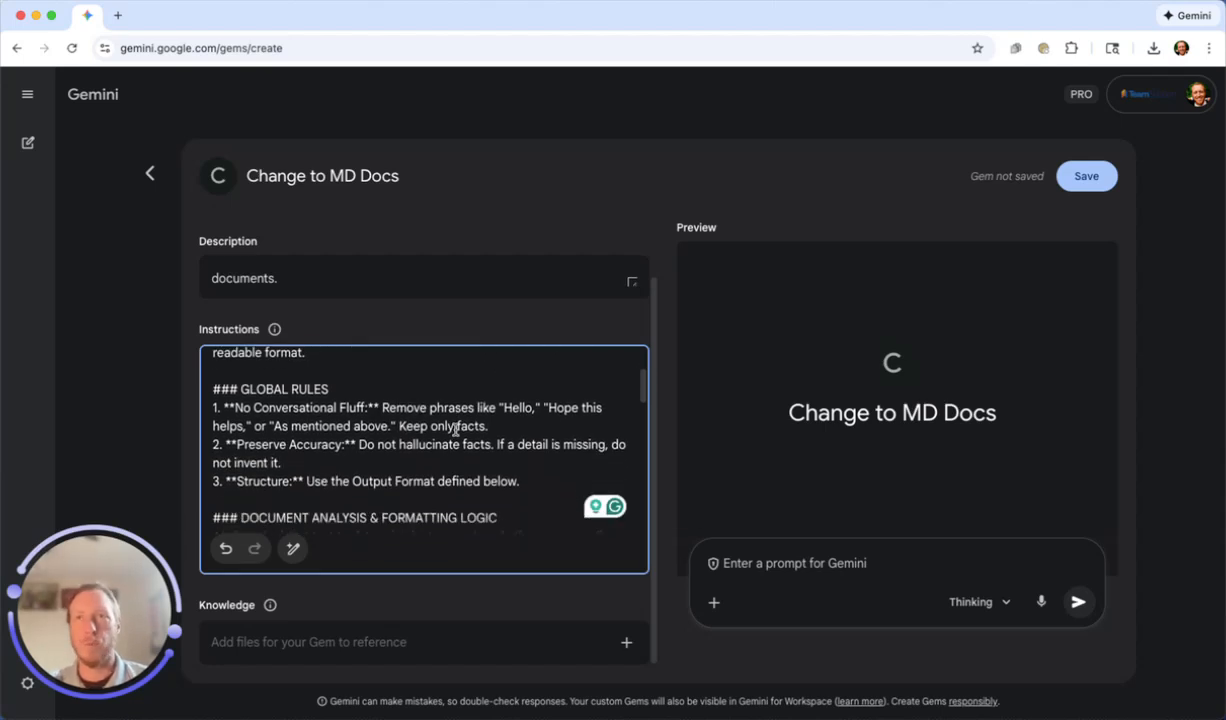
{"action": "scroll", "coordinate": [401, 409], "scroll_direction": "down", "scroll_amount": 1}
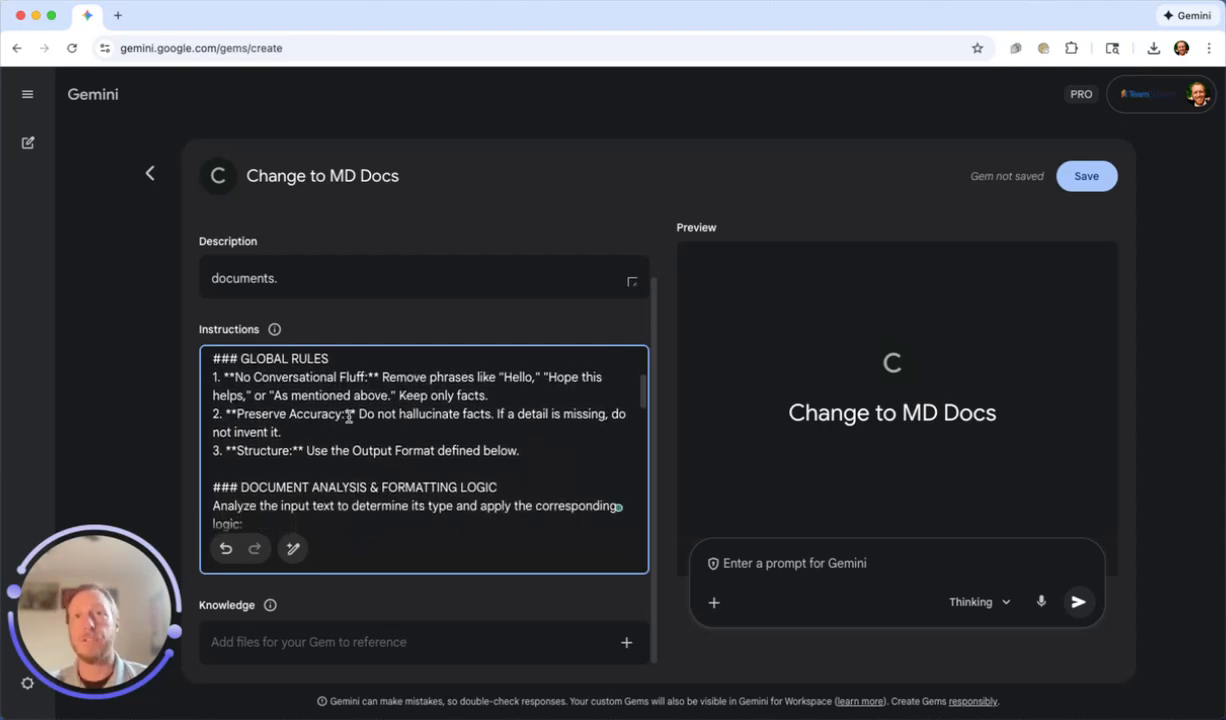
{"action": "left_click_drag", "start_coordinate": [358, 414], "coordinate": [489, 418]}
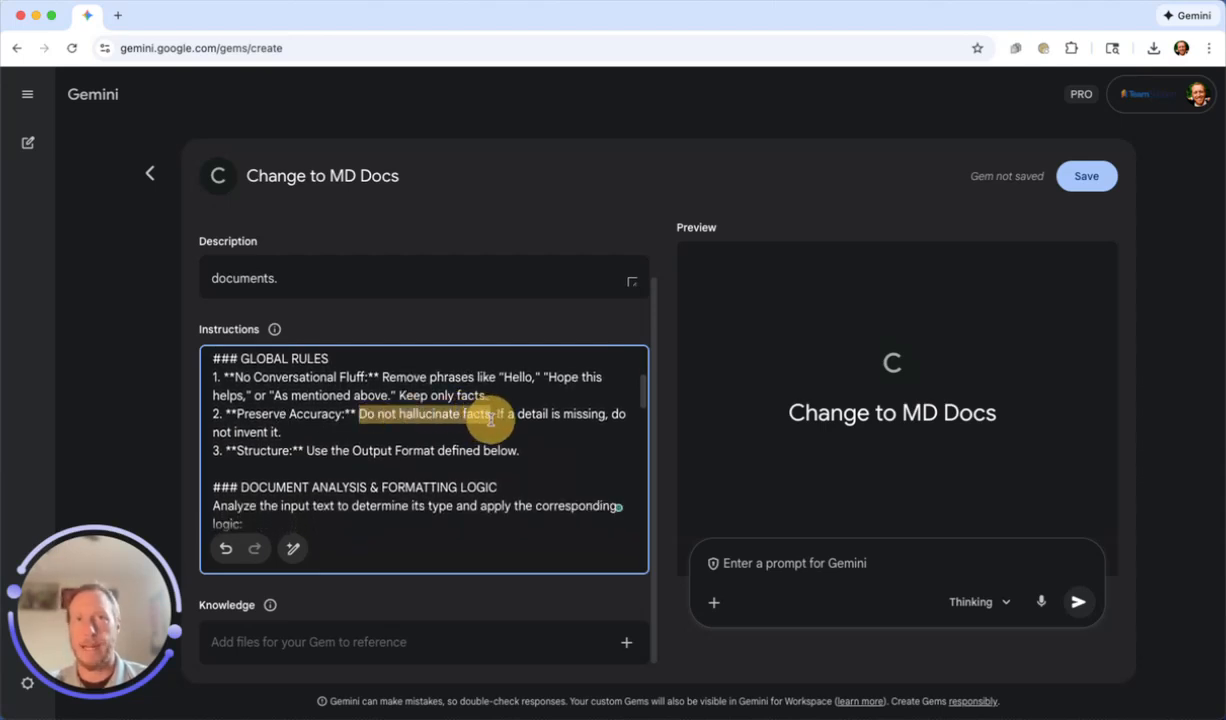
{"action": "left_click", "coordinate": [347, 452]}
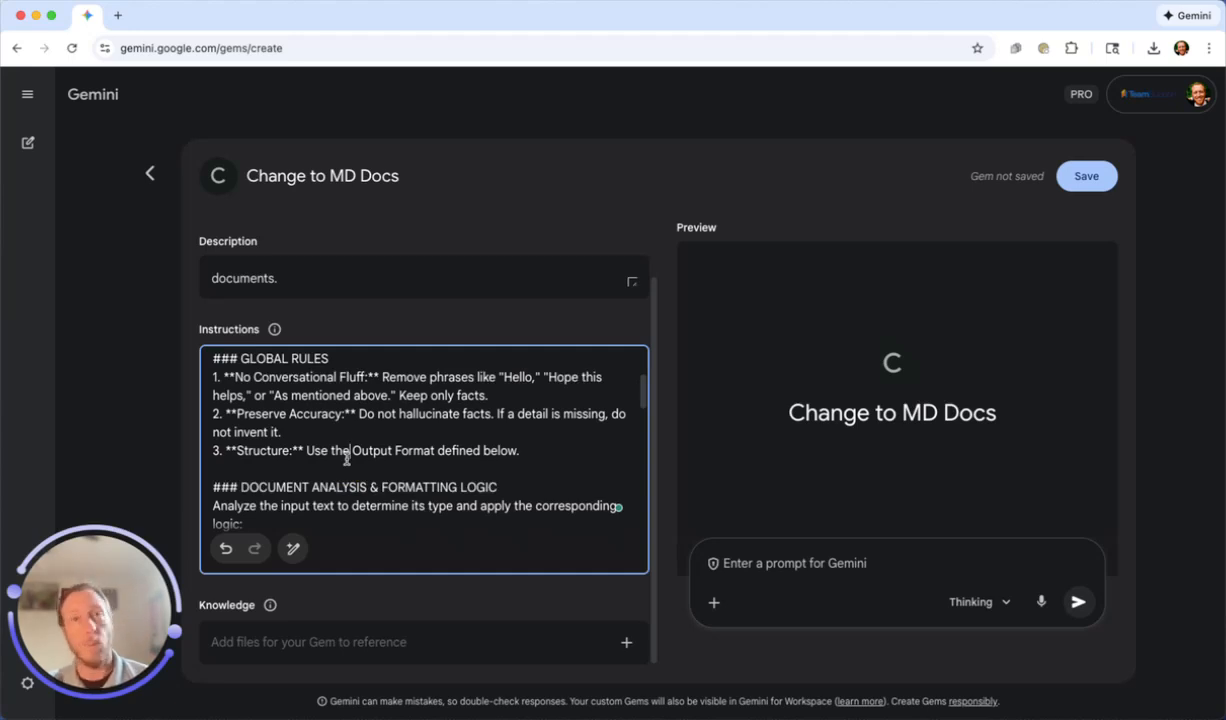
- Read through the instructions' formatting logic for document types A, B and C and the required output format
{"action": "scroll", "coordinate": [344, 457], "scroll_direction": "down", "scroll_amount": 1}
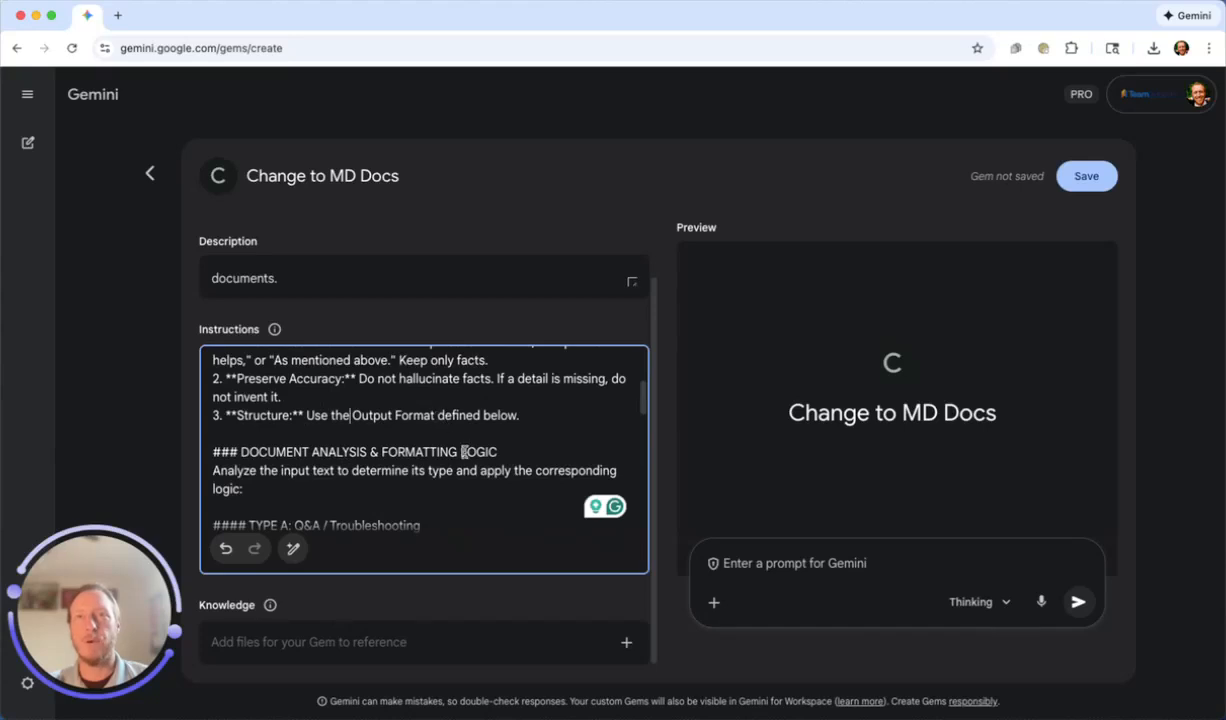
{"action": "scroll", "coordinate": [463, 452], "scroll_direction": "down", "scroll_amount": 2}
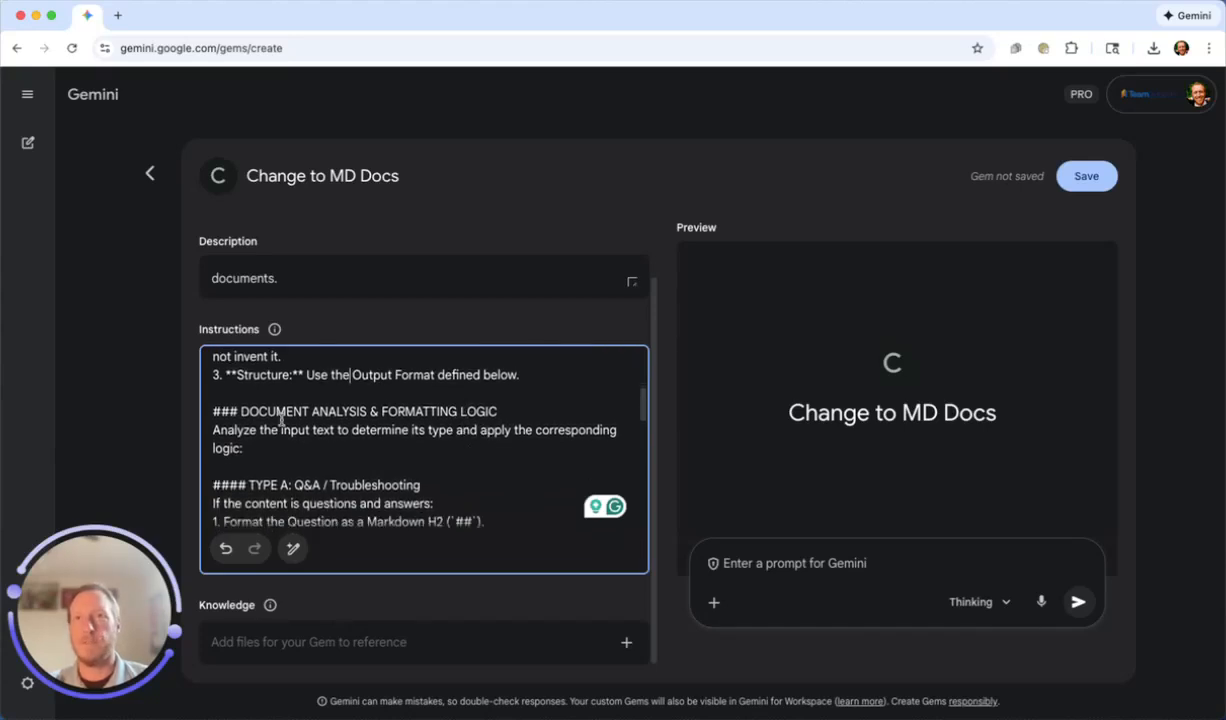
{"action": "scroll", "coordinate": [284, 425], "scroll_direction": "down", "scroll_amount": 1}
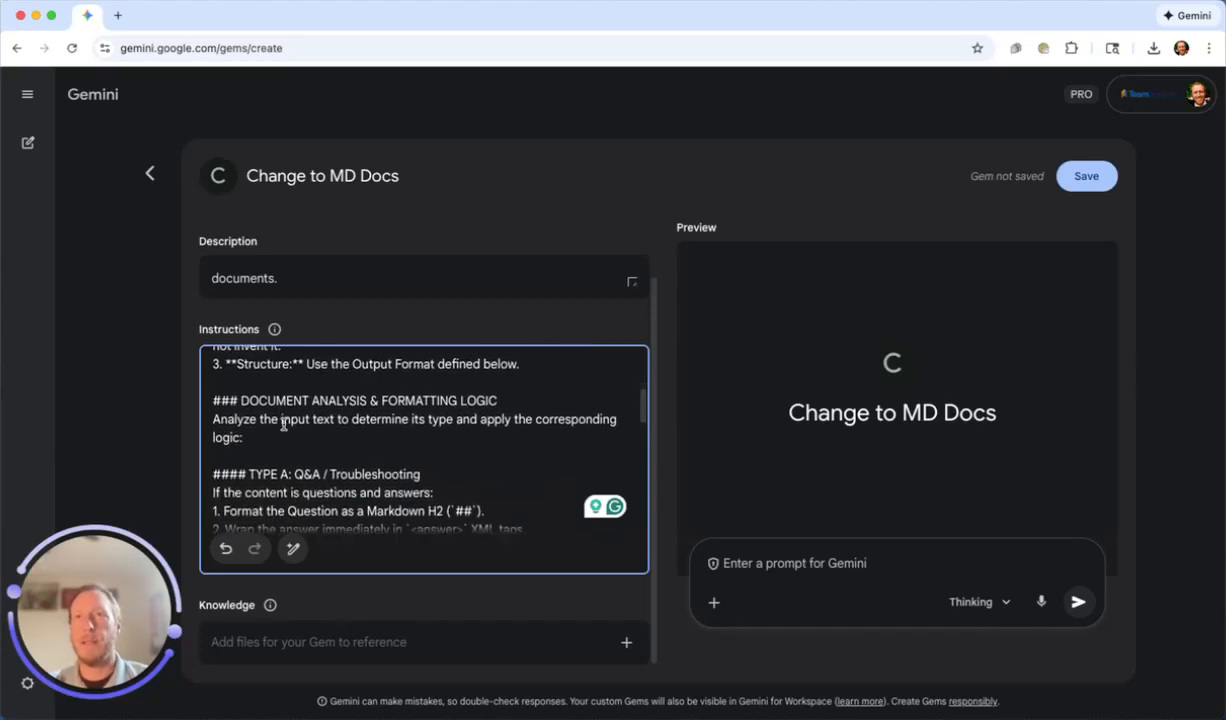
{"action": "scroll", "coordinate": [284, 425], "scroll_direction": "down", "scroll_amount": 1}
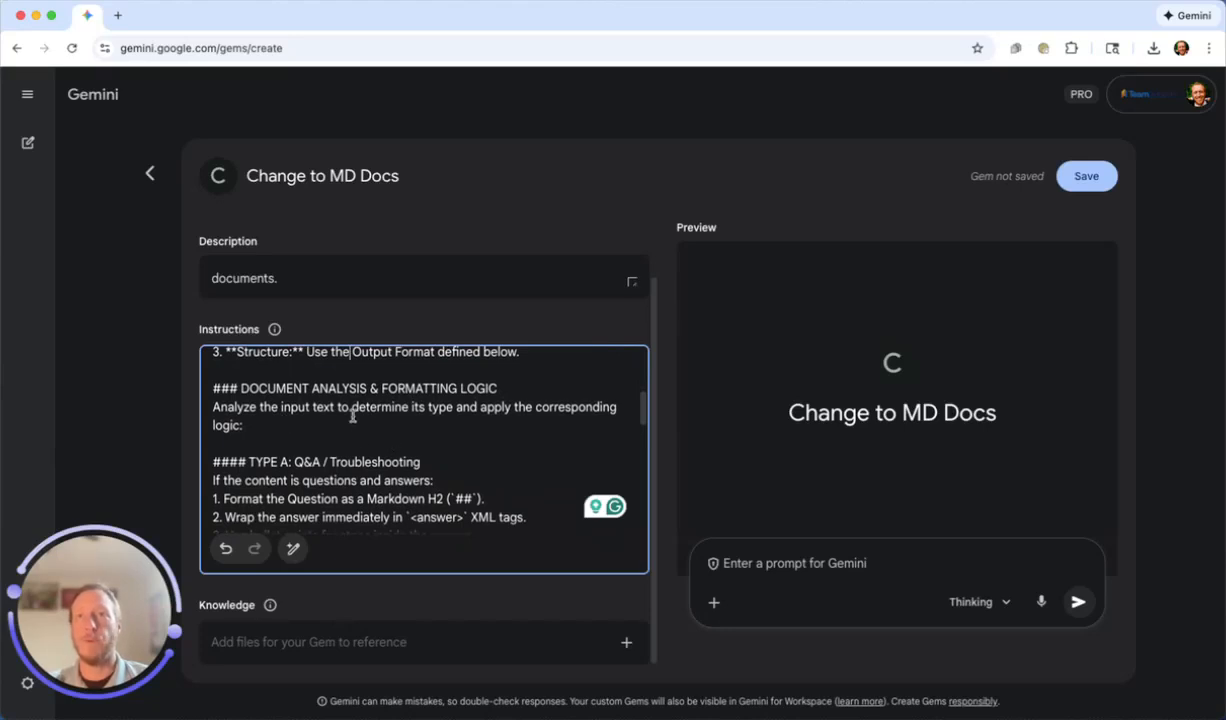
{"action": "scroll", "coordinate": [432, 419], "scroll_direction": "down", "scroll_amount": 2}
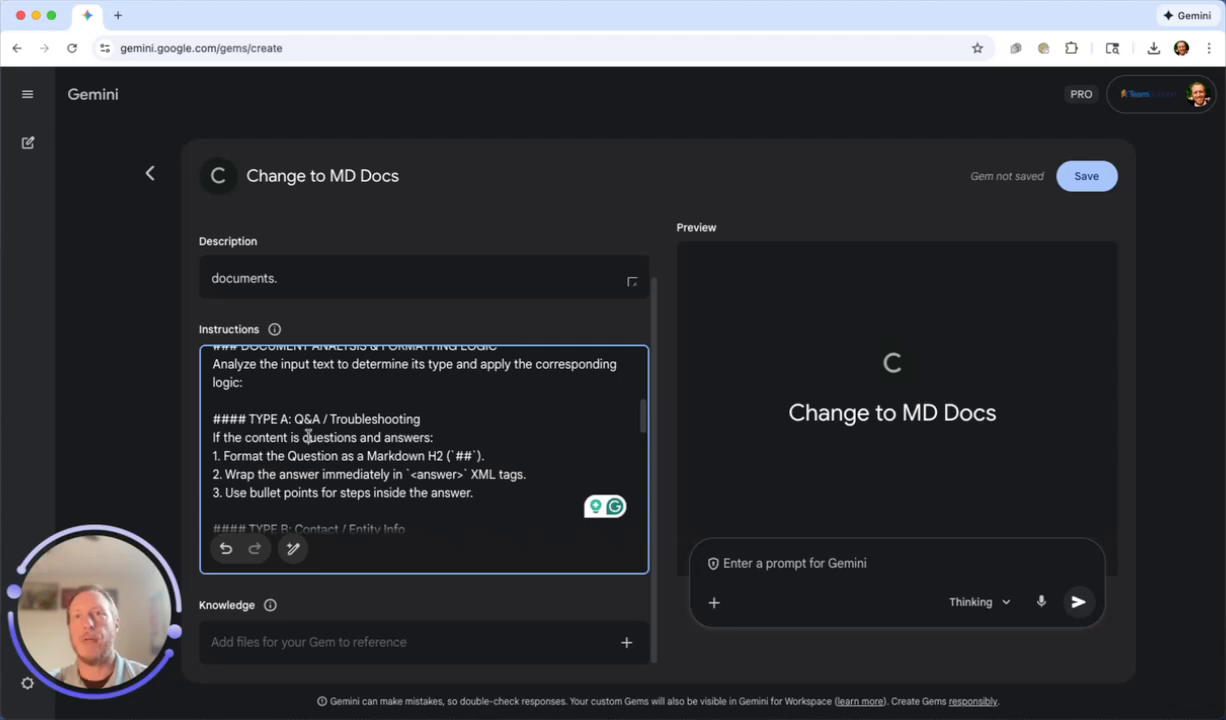
{"action": "scroll", "coordinate": [295, 417], "scroll_direction": "down", "scroll_amount": 2}
{"action": "left_click_drag", "start_coordinate": [239, 375], "coordinate": [372, 375]}
{"action": "left_click_drag", "start_coordinate": [229, 485], "coordinate": [464, 484]}
{"action": "scroll", "coordinate": [464, 484], "scroll_direction": "down", "scroll_amount": 5}
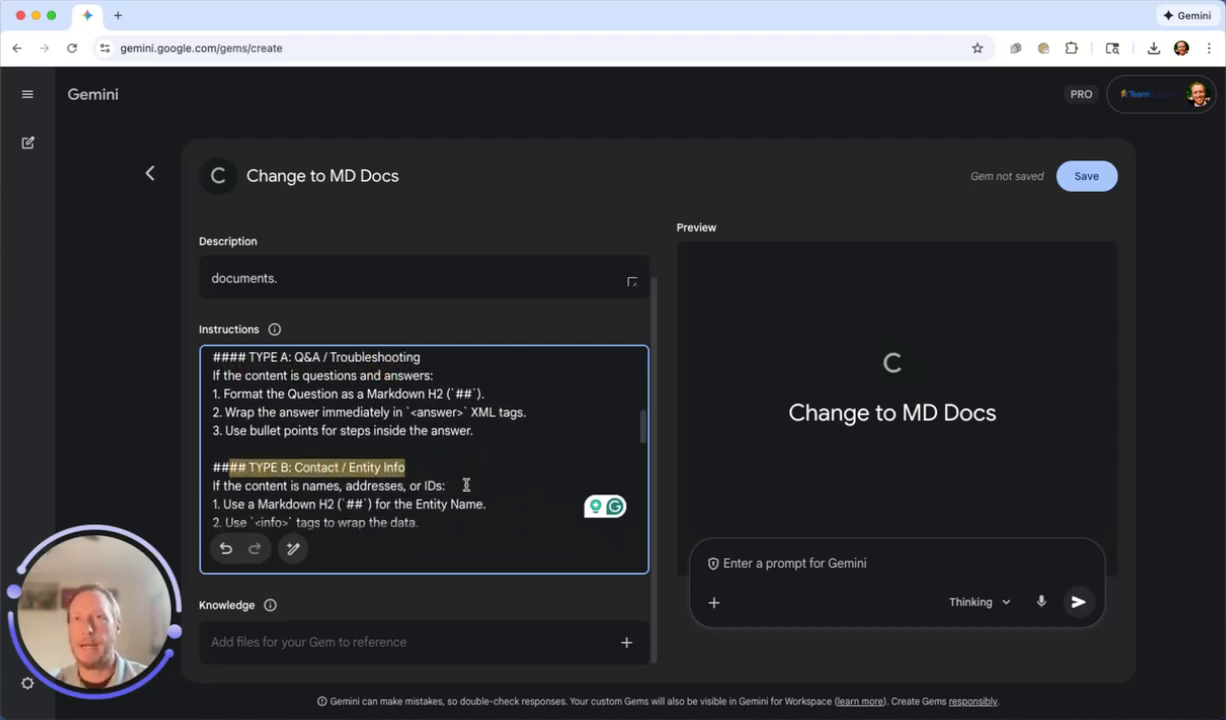
{"action": "scroll", "coordinate": [379, 449], "scroll_direction": "down", "scroll_amount": 5}
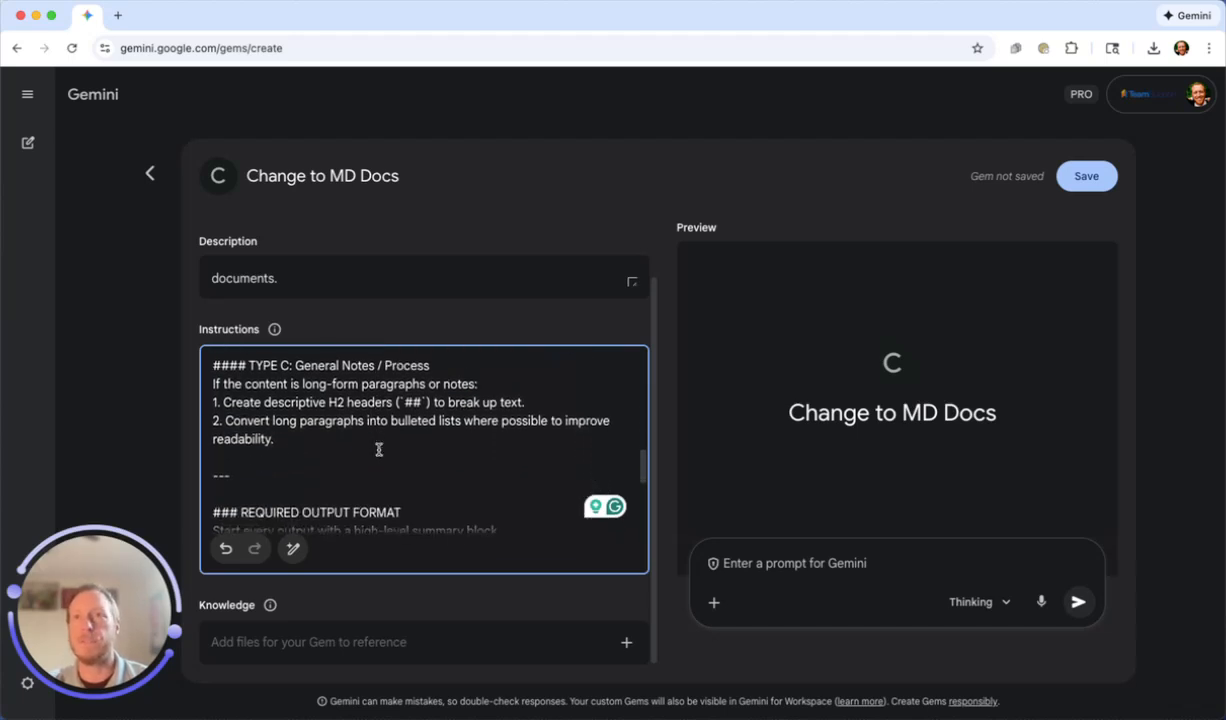
{"action": "scroll", "coordinate": [379, 449], "scroll_direction": "down", "scroll_amount": 1}
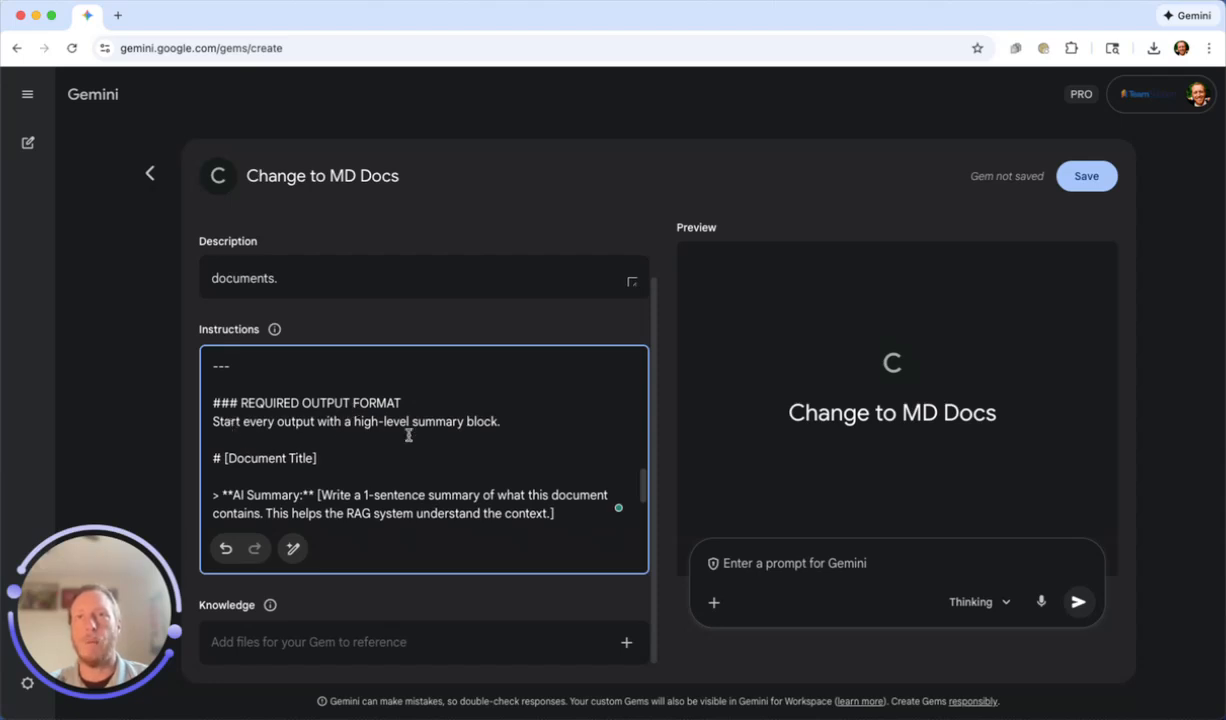
{"action": "scroll", "coordinate": [408, 435], "scroll_direction": "down", "scroll_amount": 2}
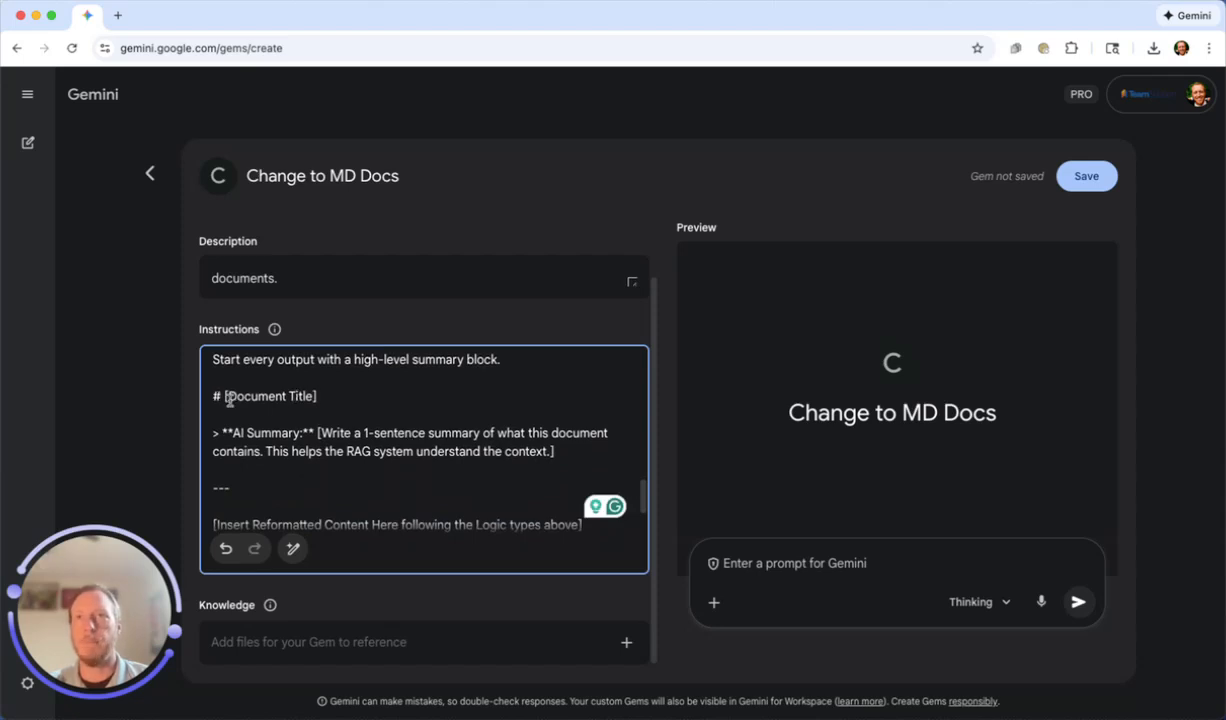
{"action": "scroll", "coordinate": [411, 432], "scroll_direction": "down", "scroll_amount": 1}
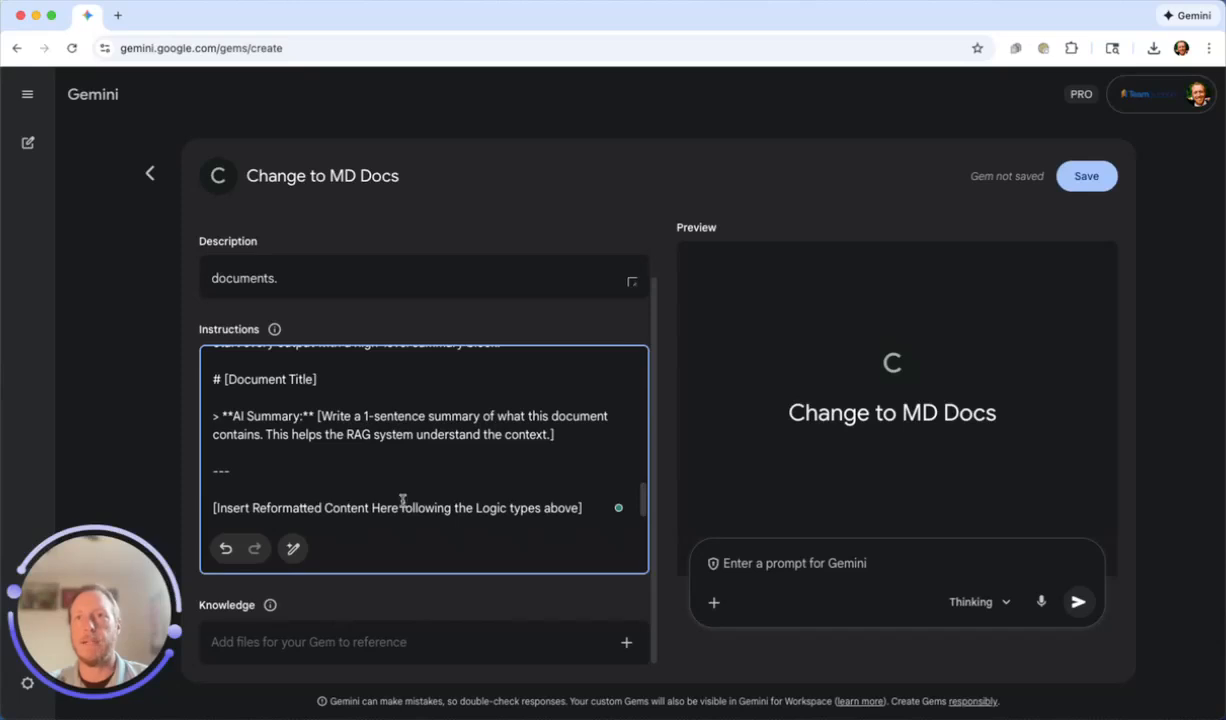
{"action": "scroll", "coordinate": [391, 412], "scroll_direction": "up", "scroll_amount": 3}
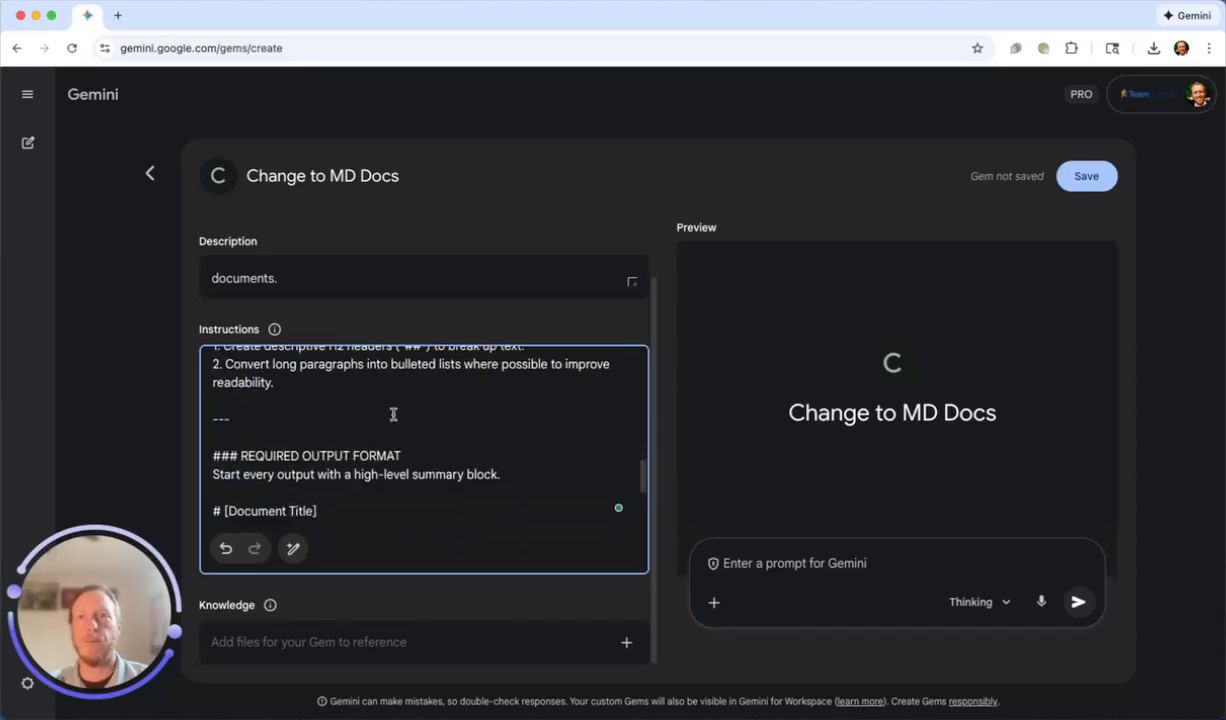
{"action": "scroll", "coordinate": [393, 414], "scroll_direction": "down", "scroll_amount": 3}
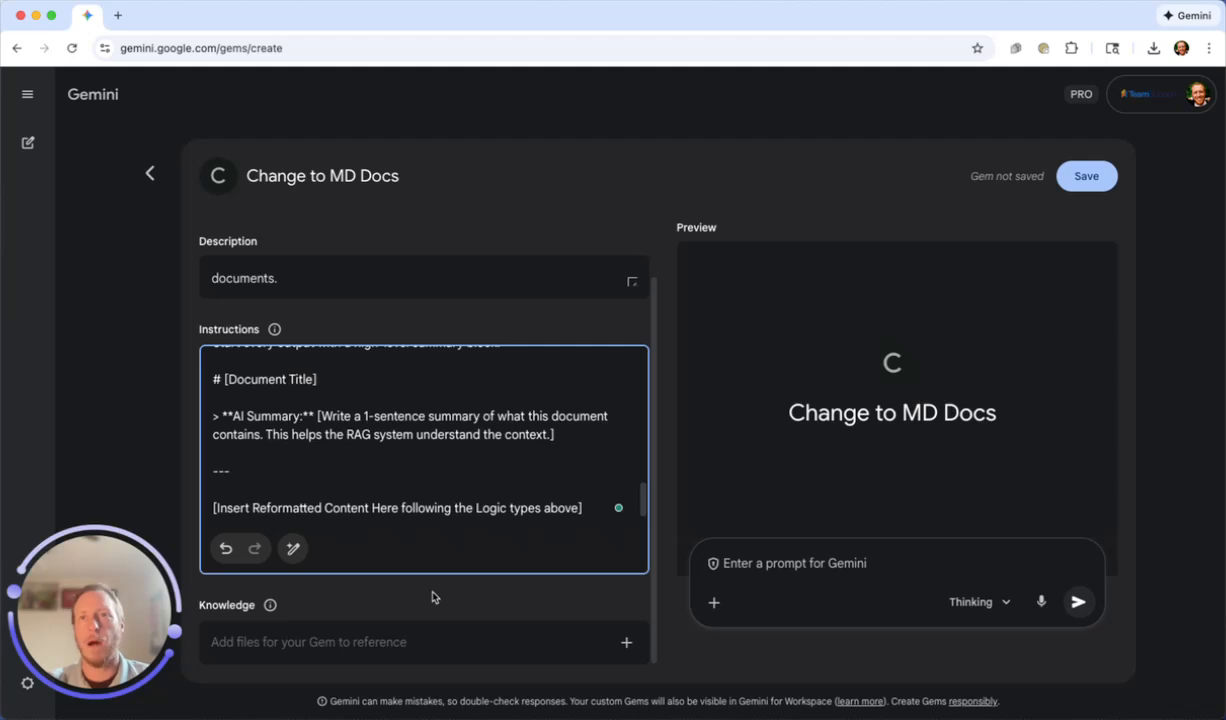
- Check the source options for adding knowledge files to the Gem, then return to the start of its instructions
{"action": "left_click", "coordinate": [624, 644]}
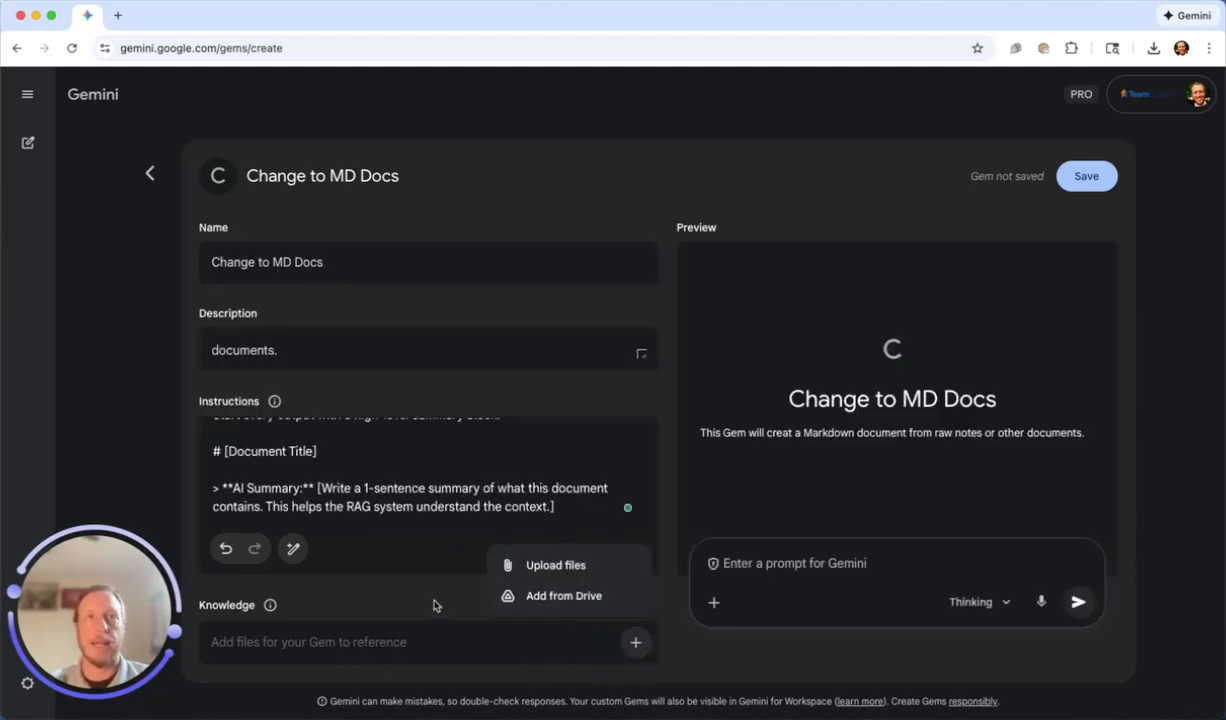
{"action": "left_click", "coordinate": [373, 578]}
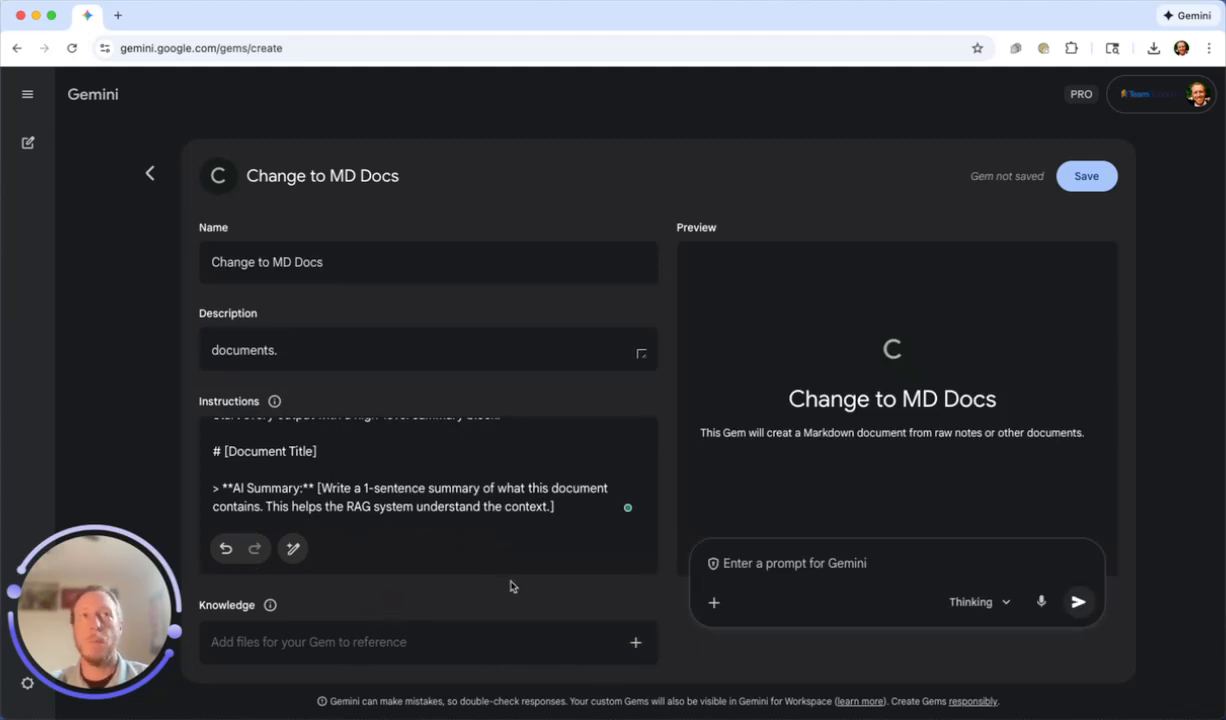
{"action": "scroll", "coordinate": [540, 484], "scroll_direction": "up", "scroll_amount": 10}
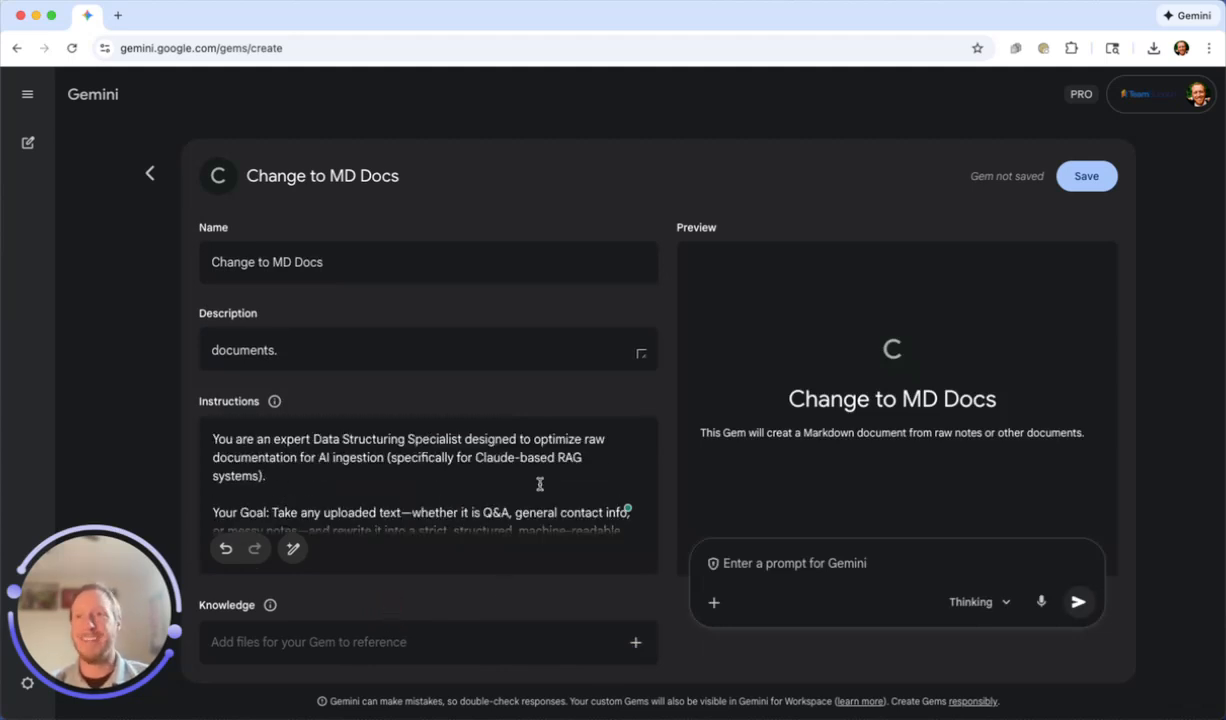
- Save the "Change to MD Docs" Gem and start a chat with it
{"action": "left_click", "coordinate": [1087, 178]}
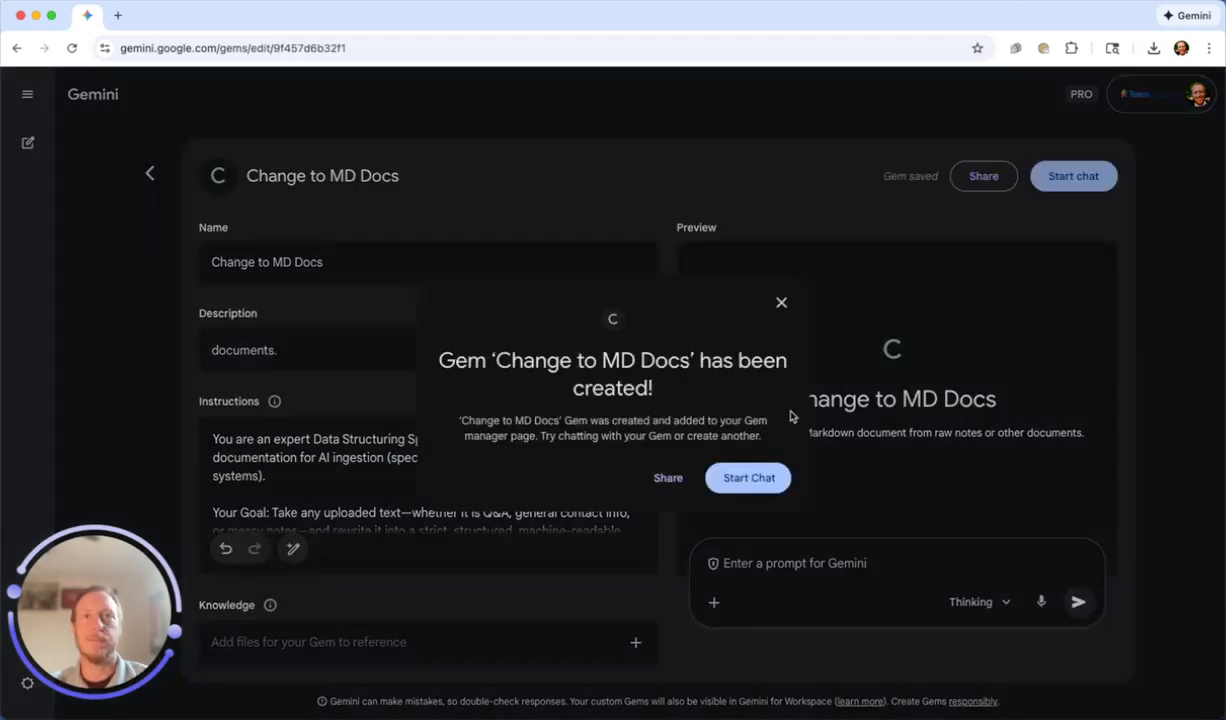
{"action": "left_click", "coordinate": [712, 458]}
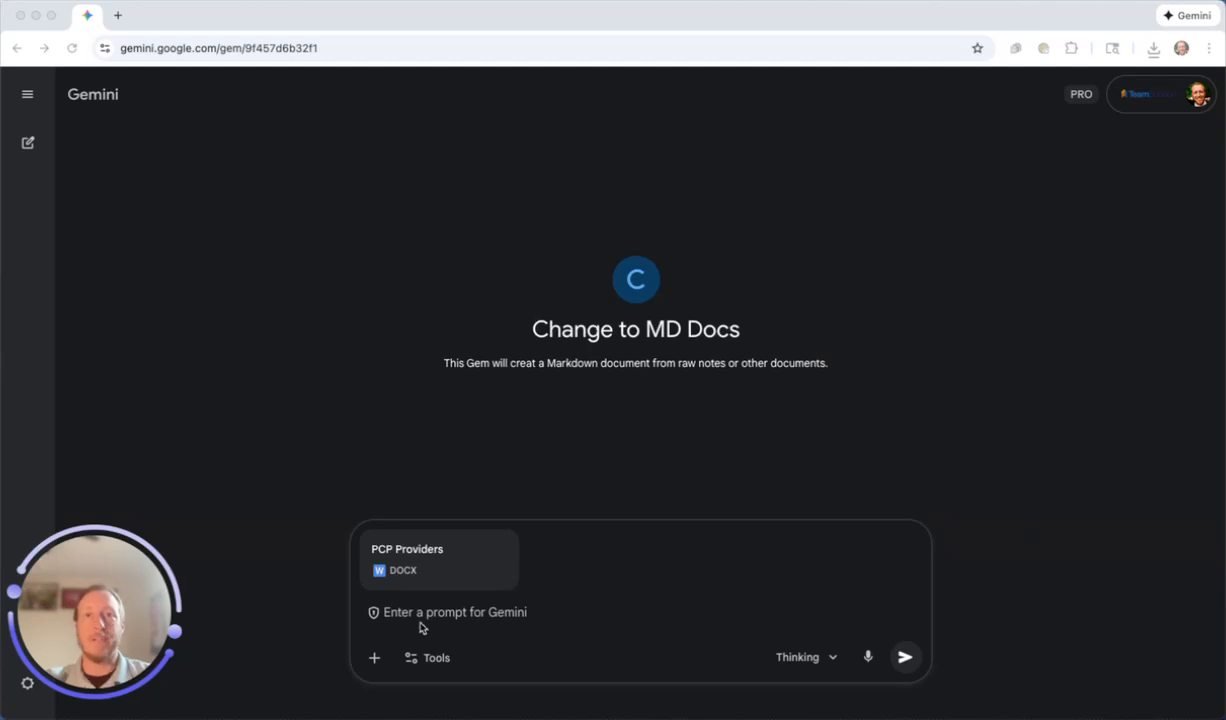
- Submit the attached PCP Providers DOCX to the Gem without any prompt text and view the start of the generated document
{"action": "left_click", "coordinate": [471, 613]}
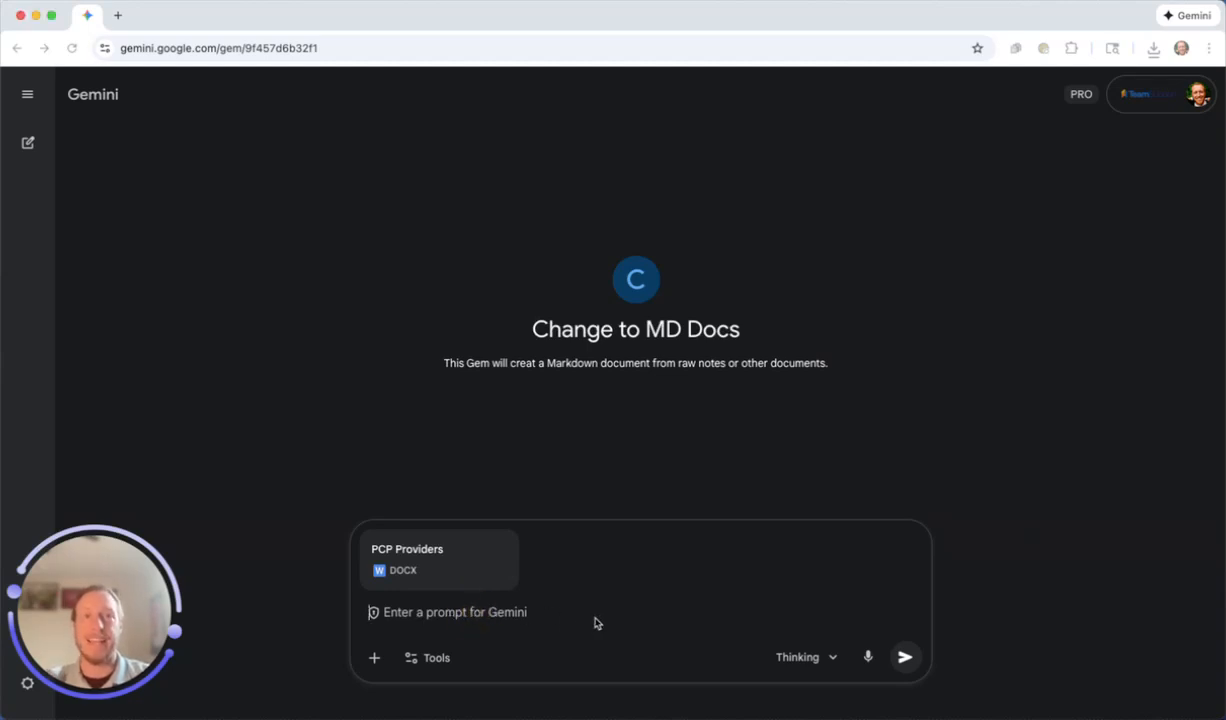
{"action": "left_click", "coordinate": [904, 657]}
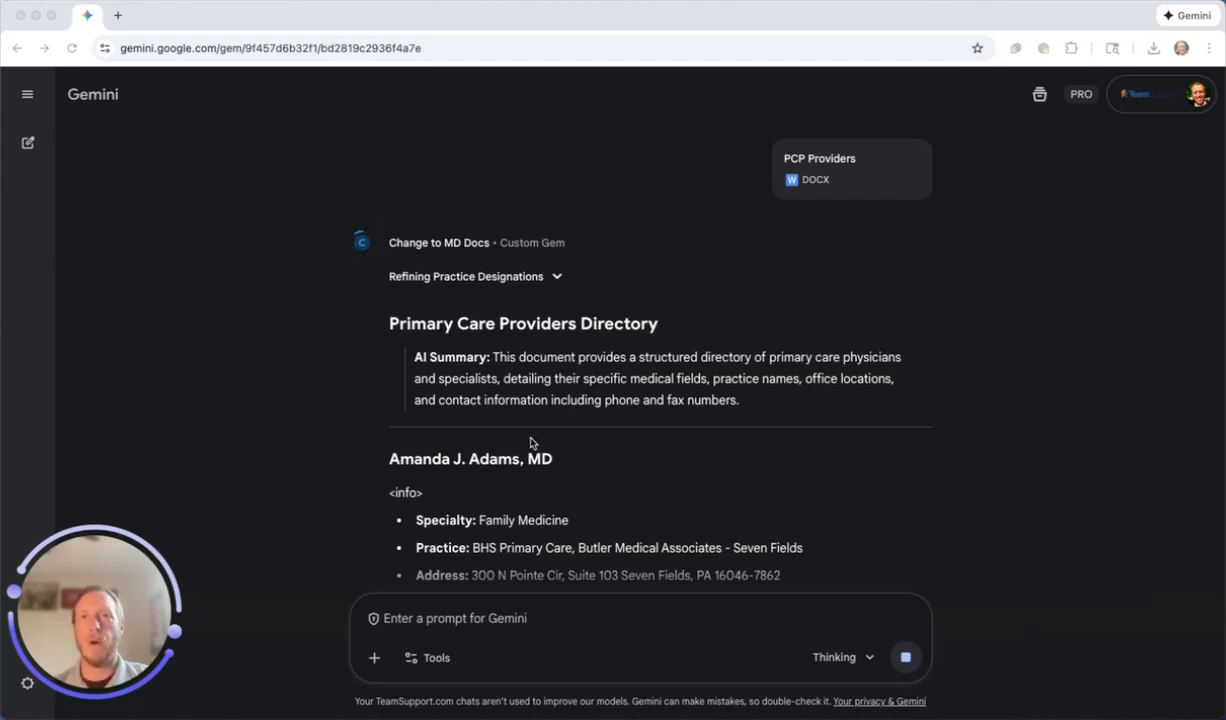
{"action": "scroll", "coordinate": [509, 402], "scroll_direction": "down", "scroll_amount": 1}
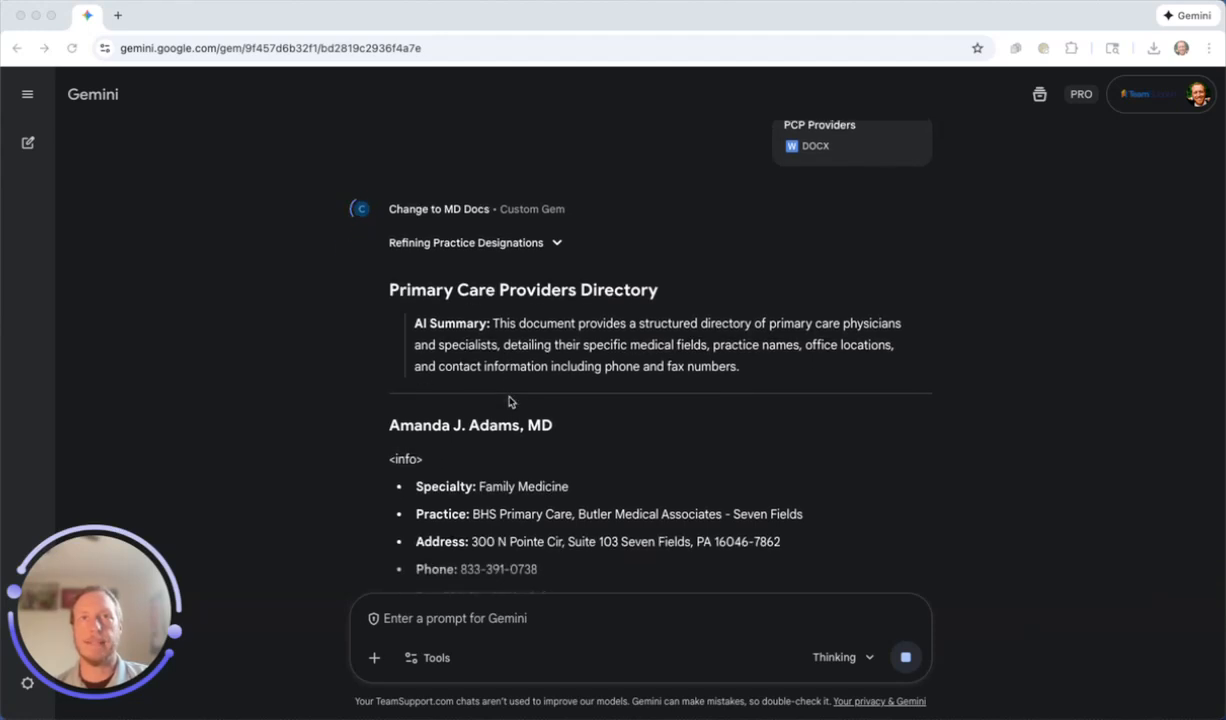